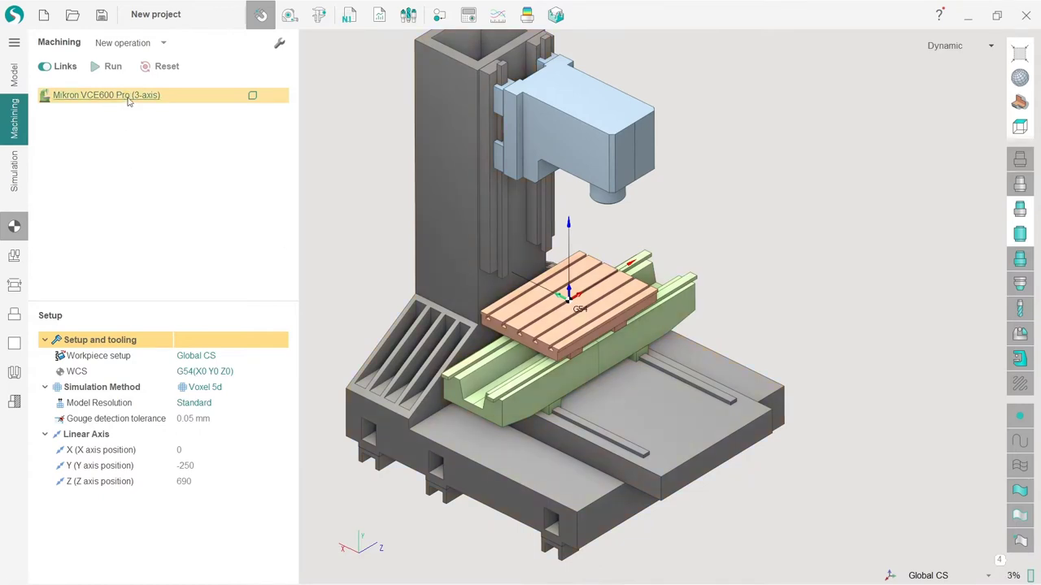
Search the machine list for "maxturn" and set MaxTurn65 as the project's machine.
click(95, 97)
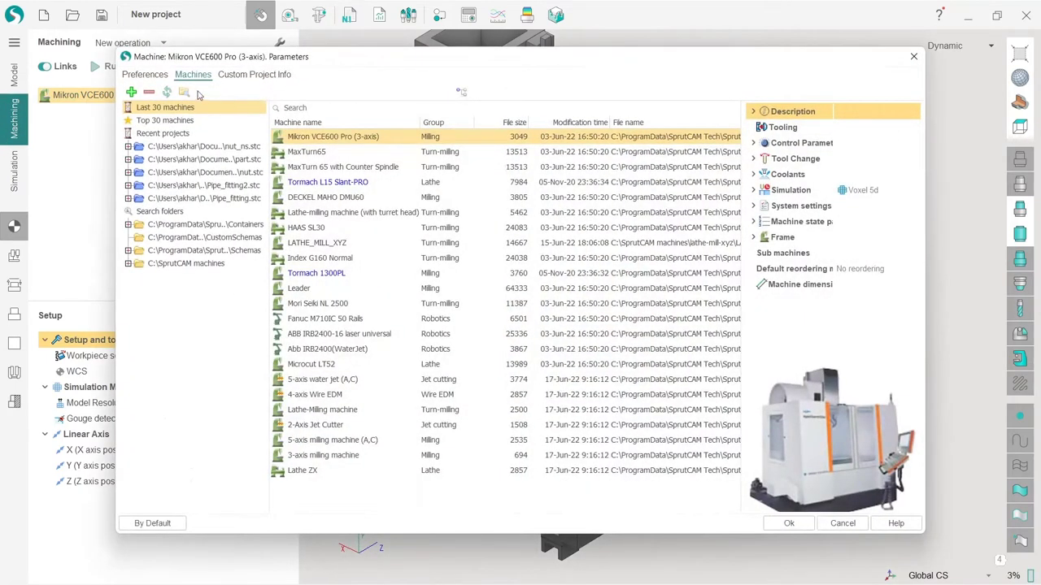
click(145, 74)
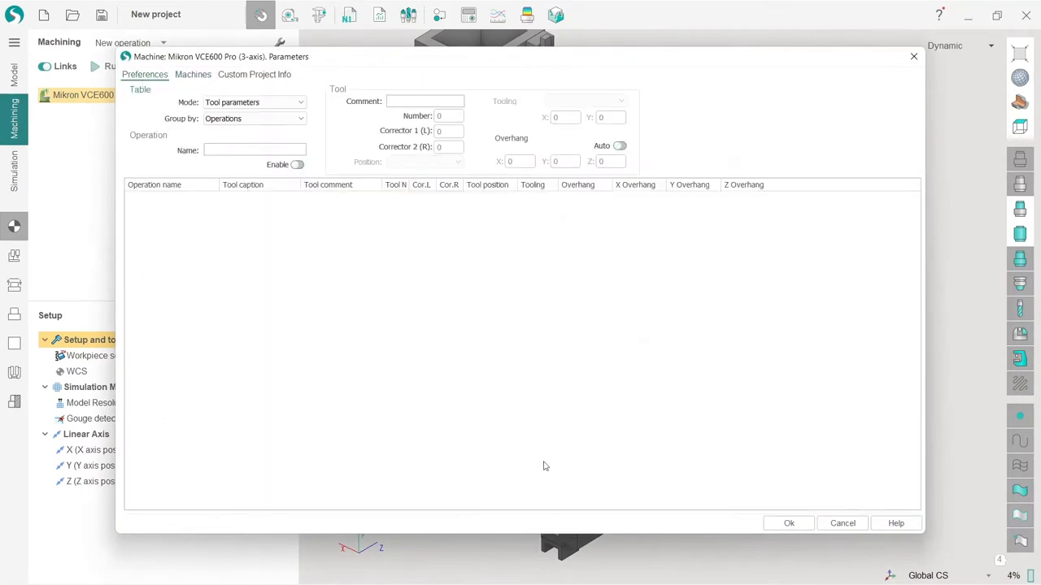
click(193, 75)
click(337, 108)
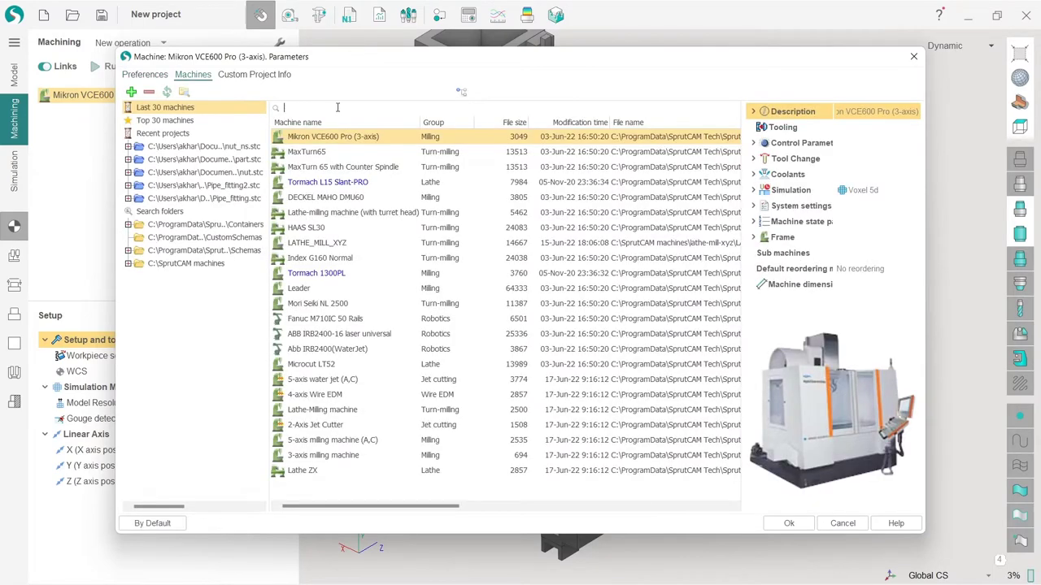
text(m)
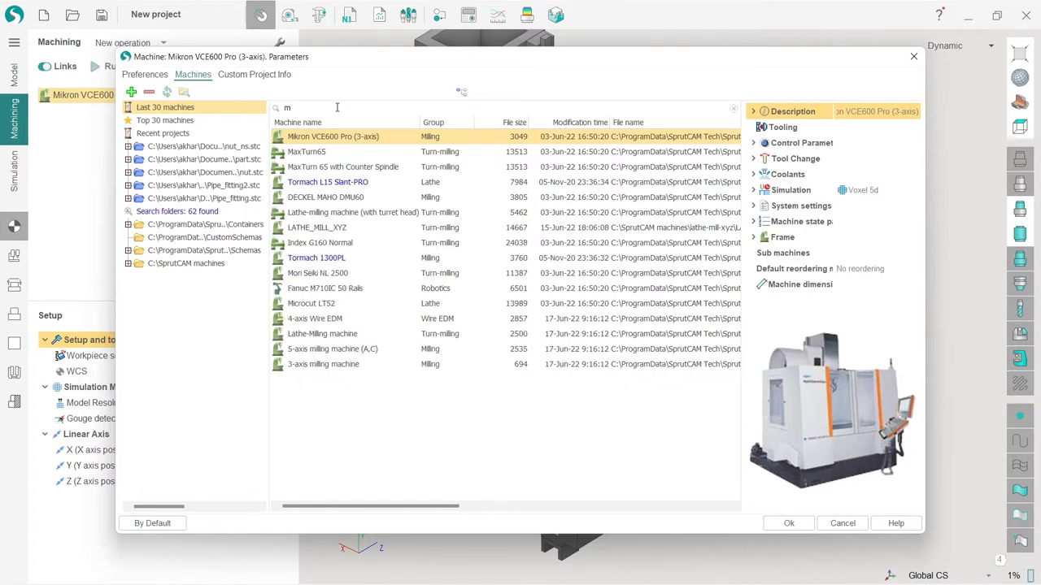
text(axturn)
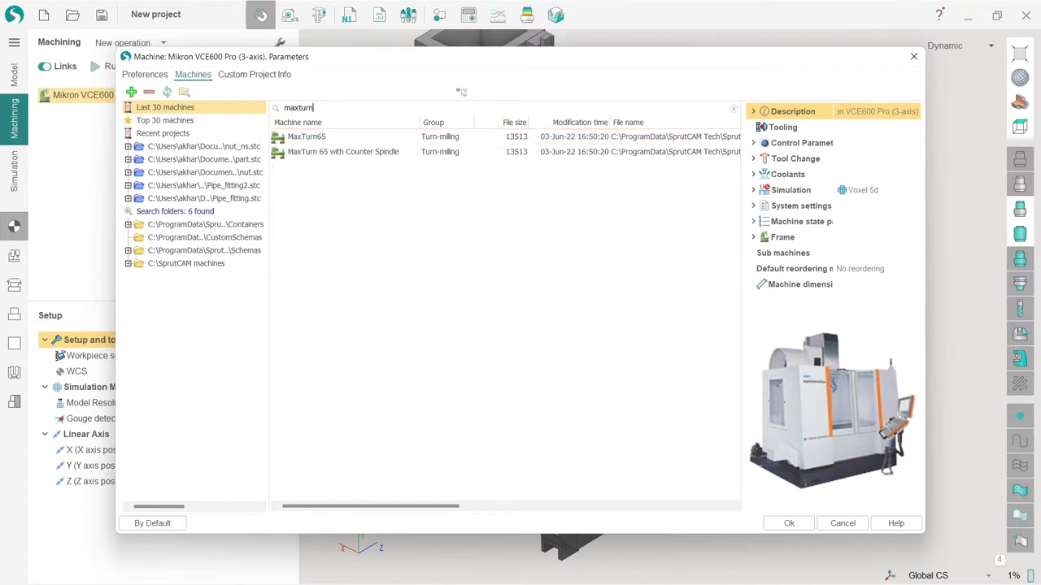
click(317, 140)
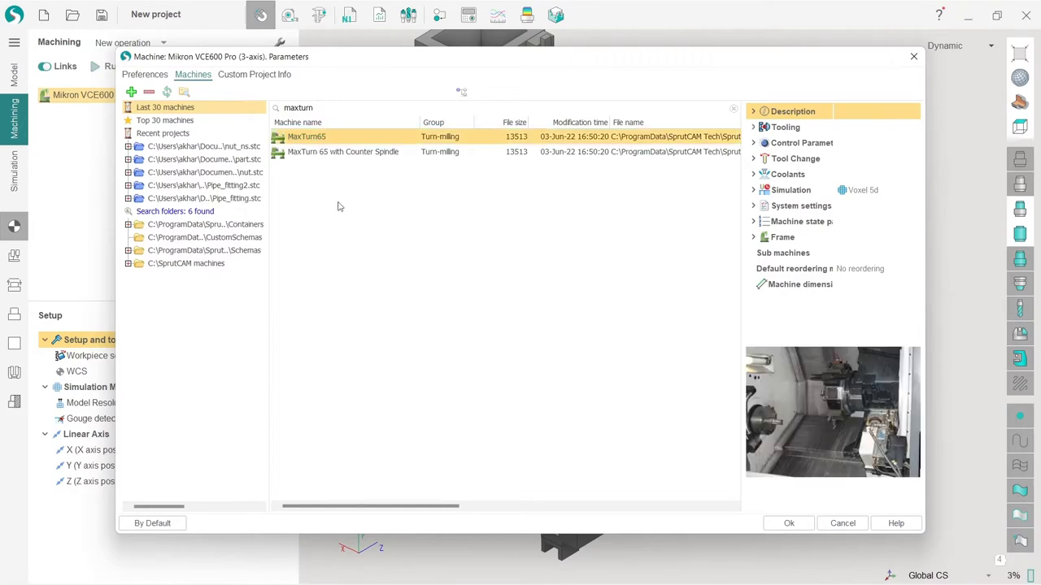
click(805, 527)
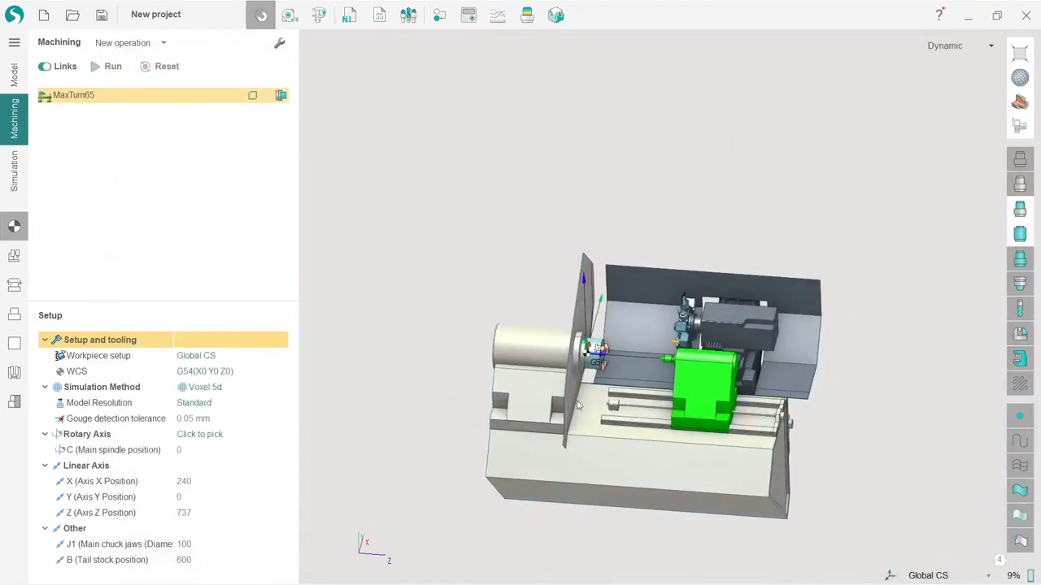
Examine the machine's tool turret, main spindle chuck and tailstock from several angles.
scroll(579, 405, up, 3)
middle_drag(579, 405, 732, 423)
scroll(730, 366, down, 4)
scroll(732, 330, up, 5)
right_drag(601, 260, 556, 302)
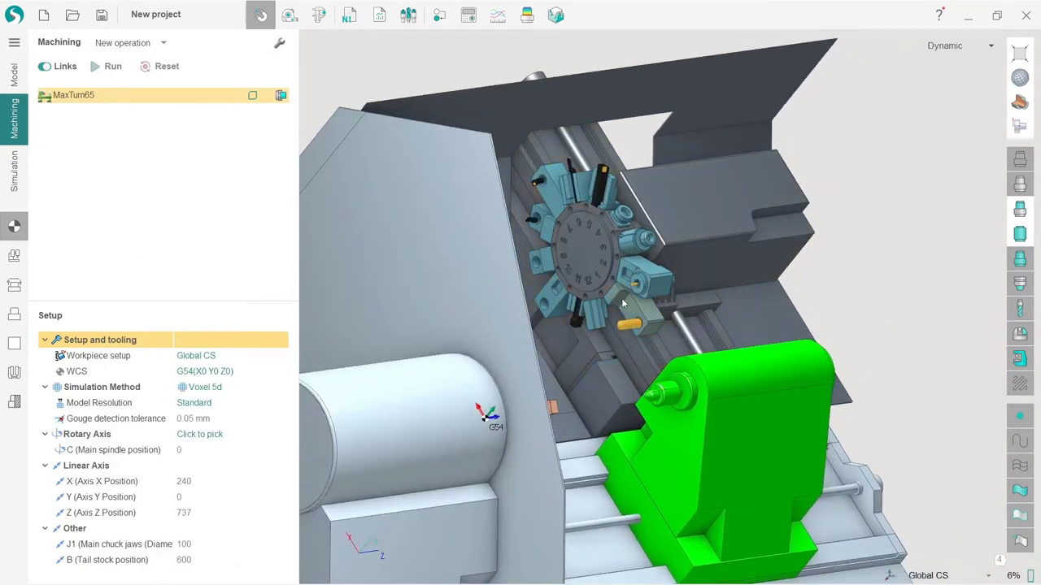
right_drag(656, 371, 631, 369)
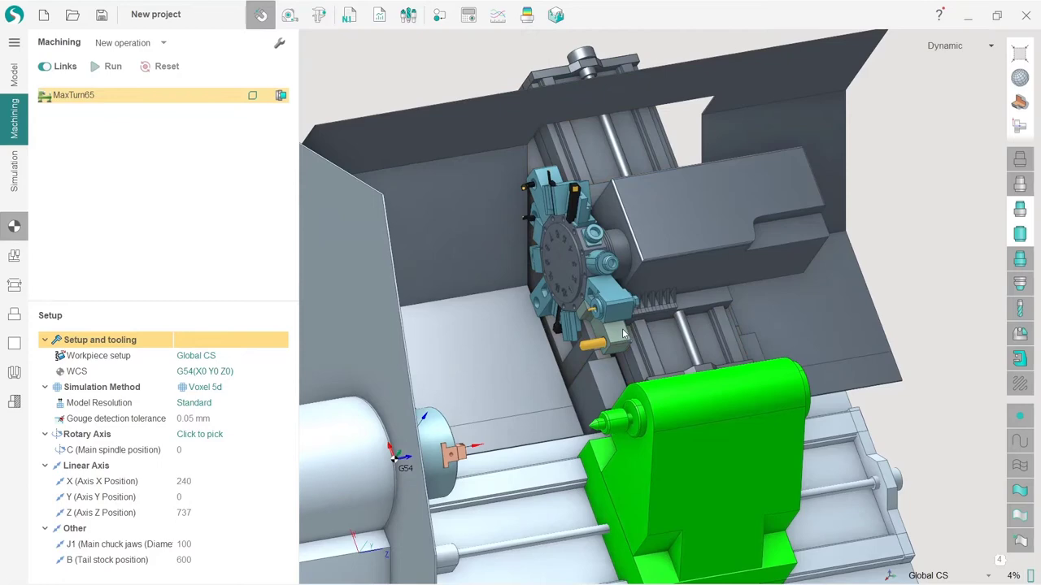
right_drag(566, 354, 592, 355)
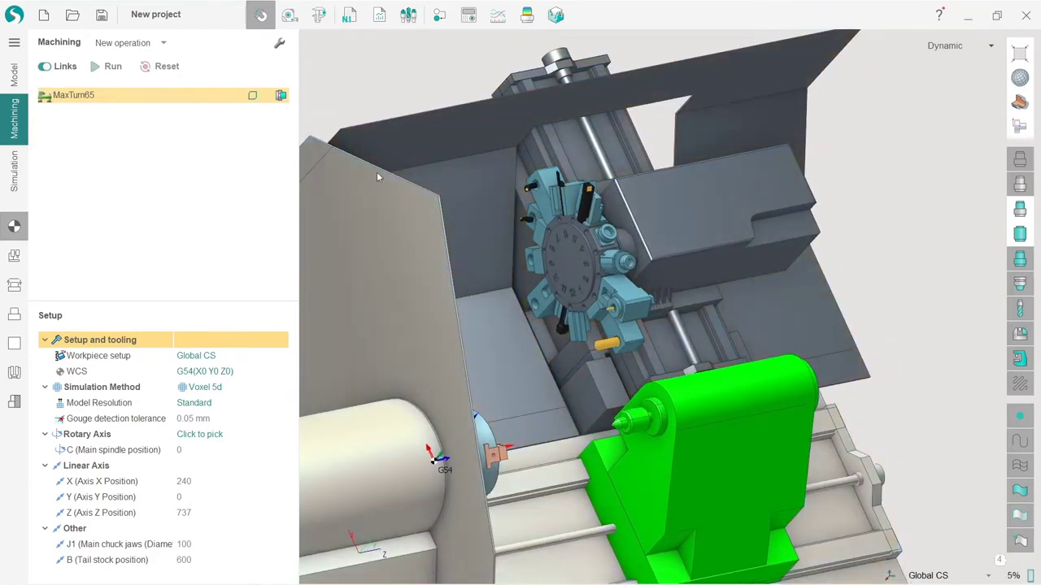
Import the tools from nut_tools.tom in the Nut folder into the project.
click(408, 23)
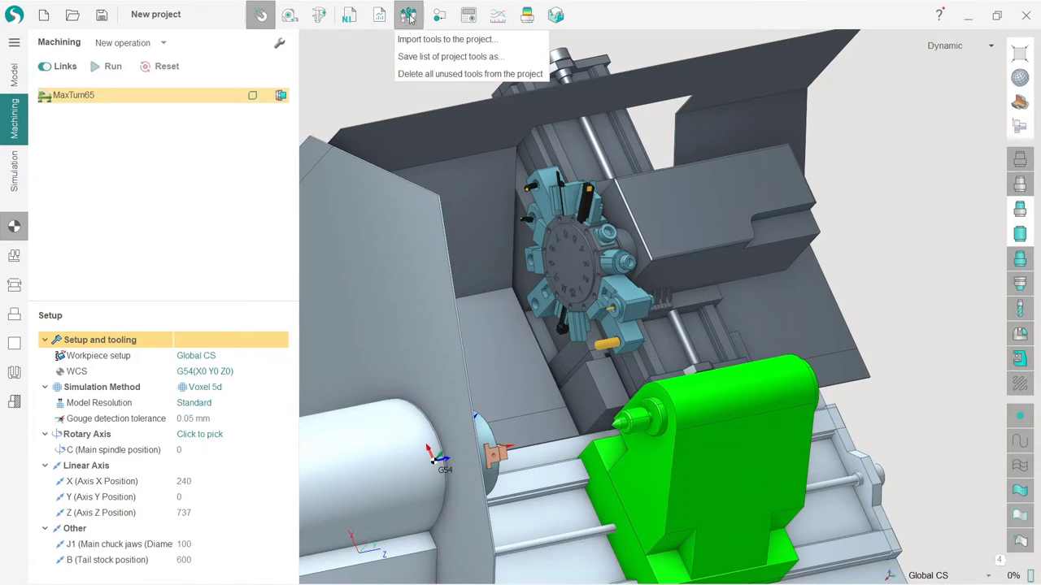
click(413, 41)
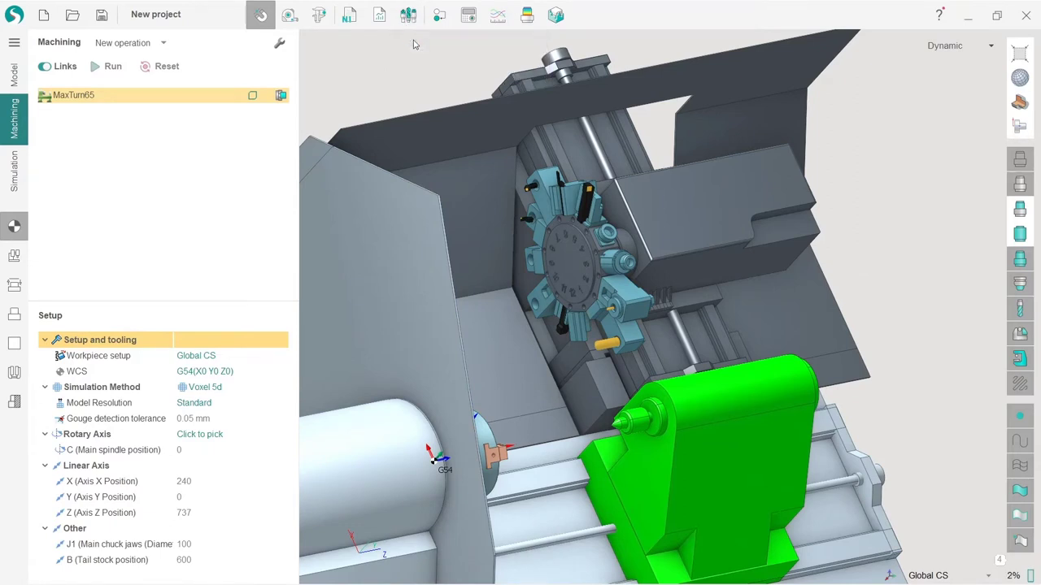
drag(629, 158, 375, 99)
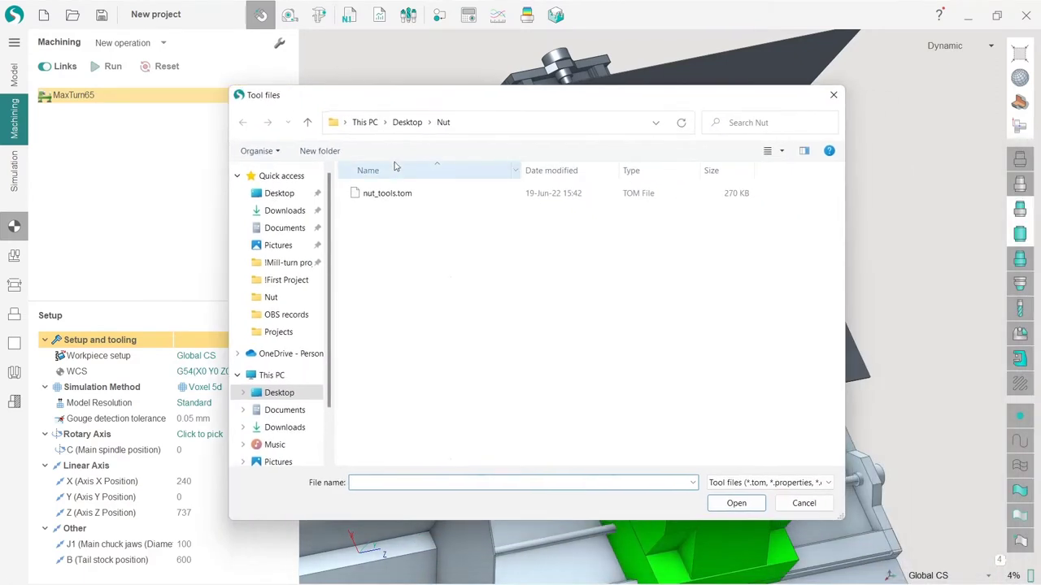
click(395, 200)
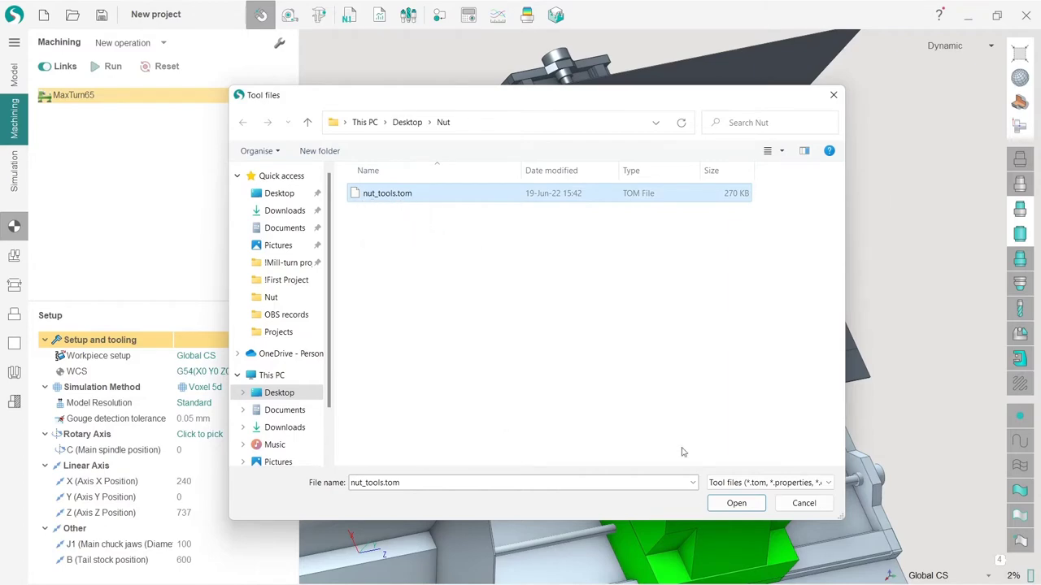
click(732, 505)
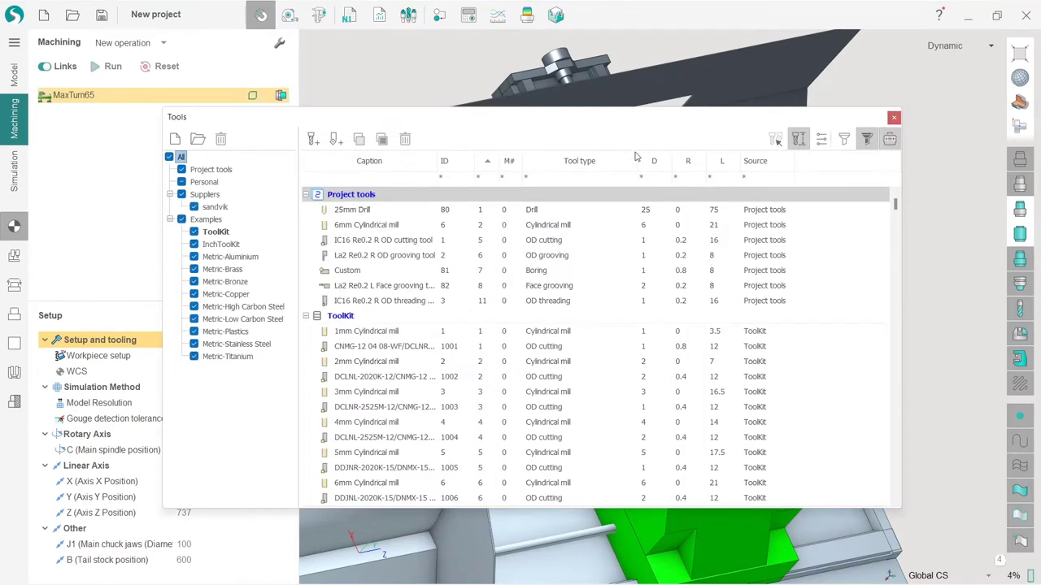
Review the first project tools, from the 25mm drill to the OD grooving tool, and close the tool library.
click(363, 209)
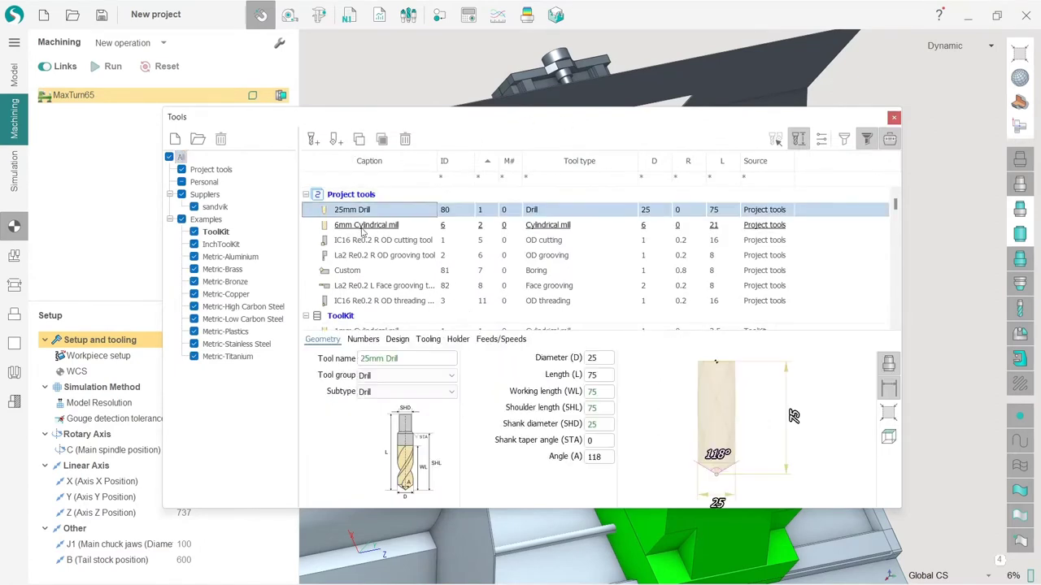
click(364, 224)
click(363, 239)
click(364, 256)
click(361, 196)
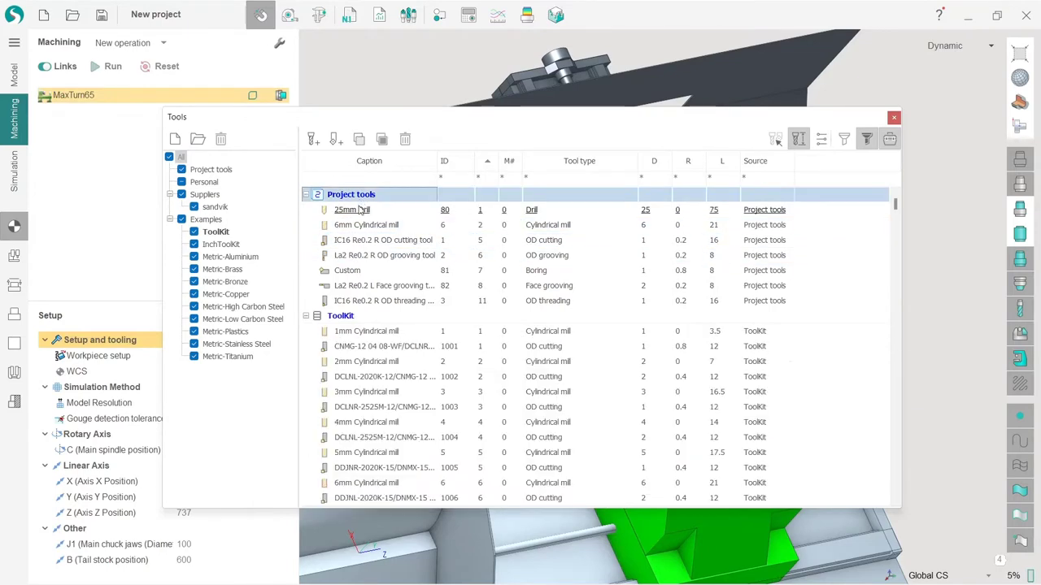
click(893, 117)
Import nut.3dm from the Nut folder as the part model.
middle_drag(732, 200, 462, 310)
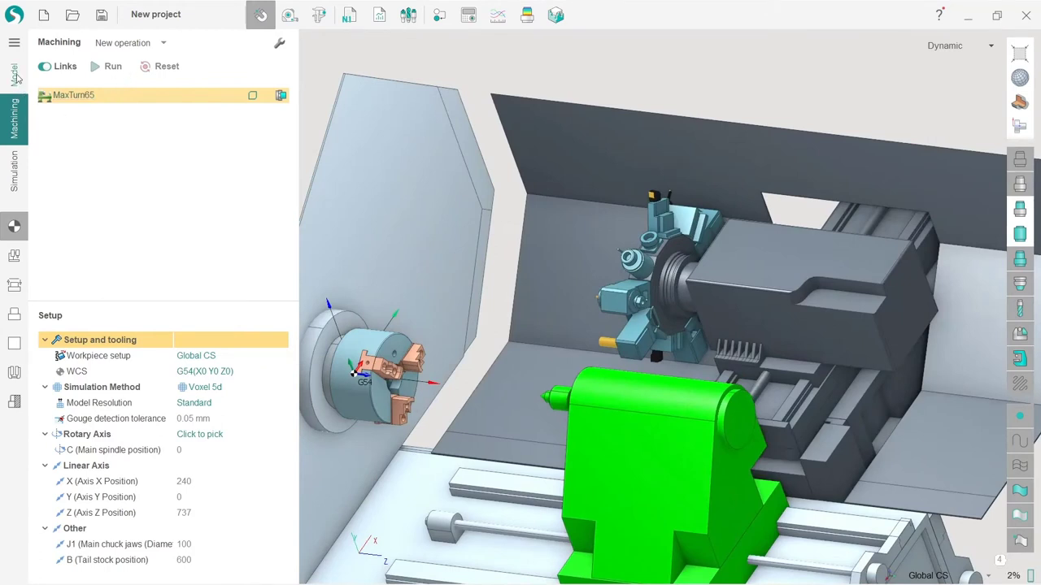
click(14, 75)
click(114, 40)
click(93, 41)
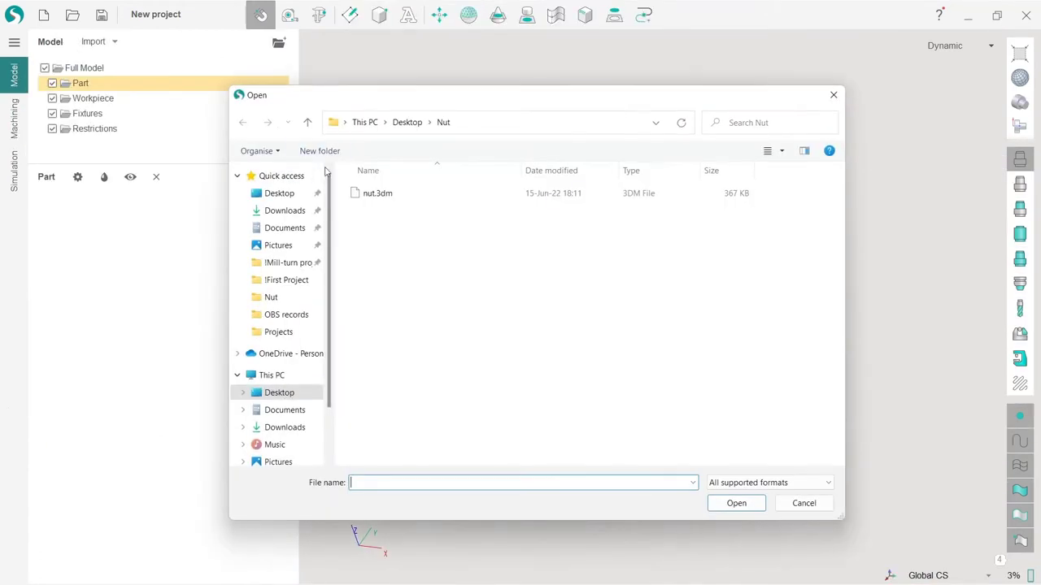
click(366, 195)
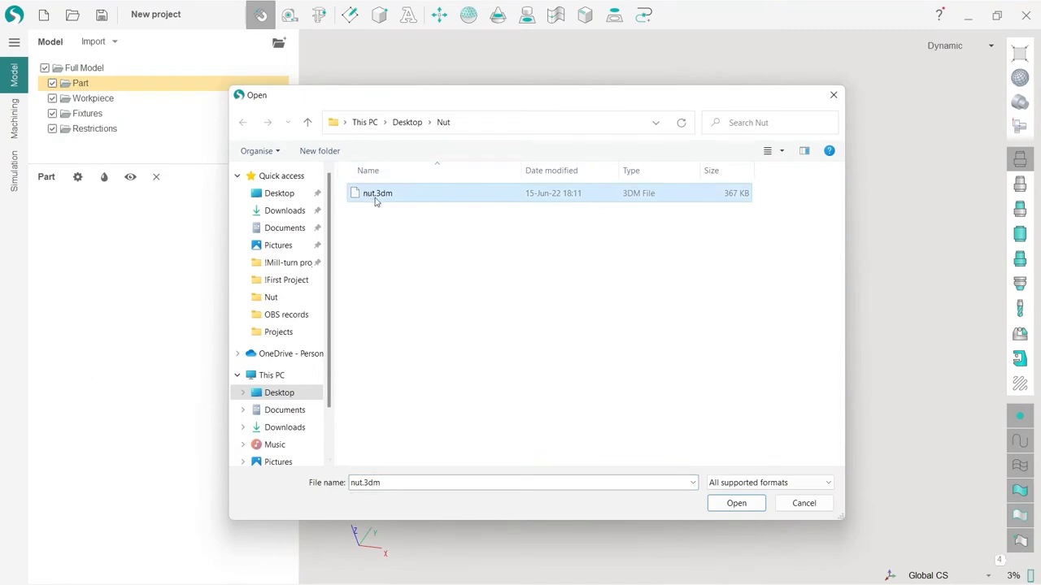
click(736, 503)
middle_drag(564, 379, 750, 288)
scroll(597, 291, down, 2)
scroll(597, 288, down, 4)
scroll(581, 287, up, 5)
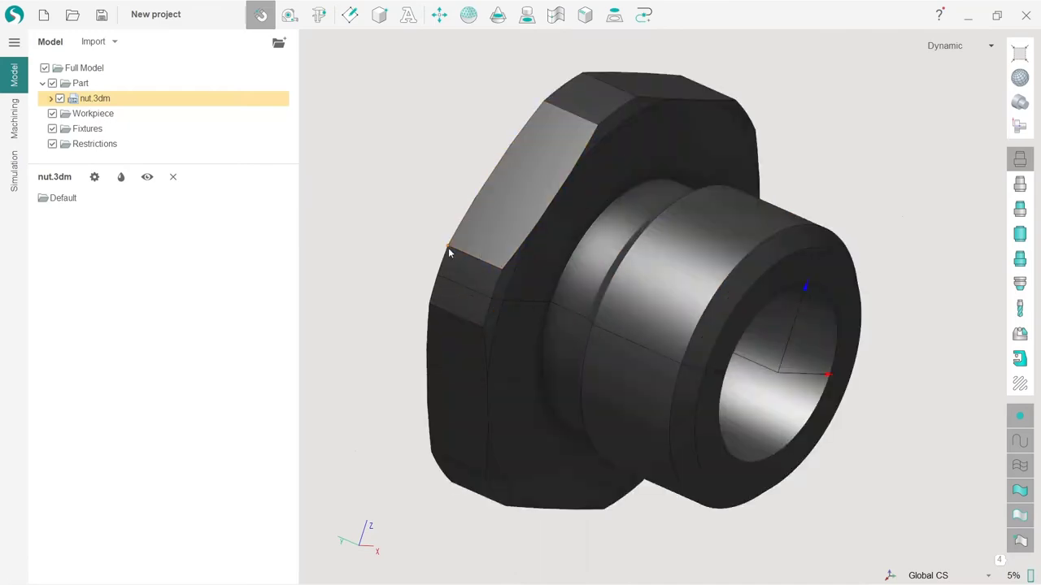
Return to the machining setup and select the Workpiece setup parameter.
click(14, 125)
scroll(550, 278, down, 10)
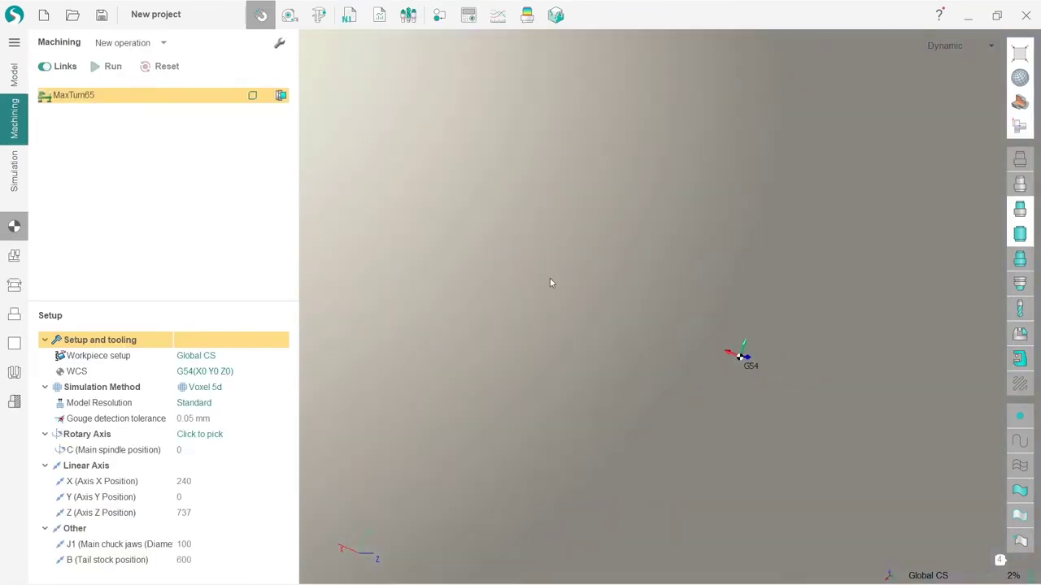
middle_drag(631, 316, 426, 267)
scroll(528, 319, down, 4)
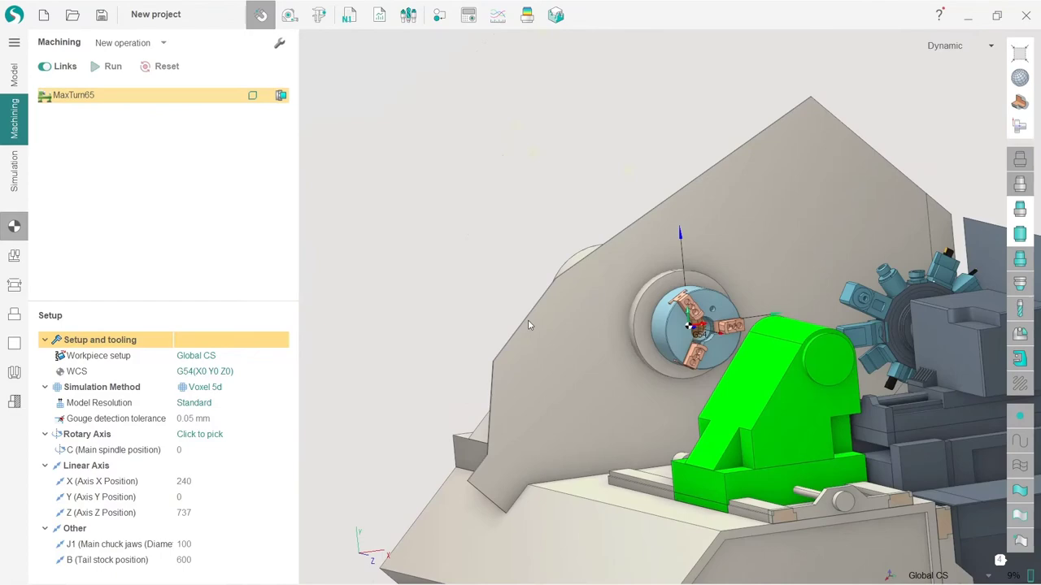
scroll(695, 324, up, 4)
middle_drag(705, 328, 731, 385)
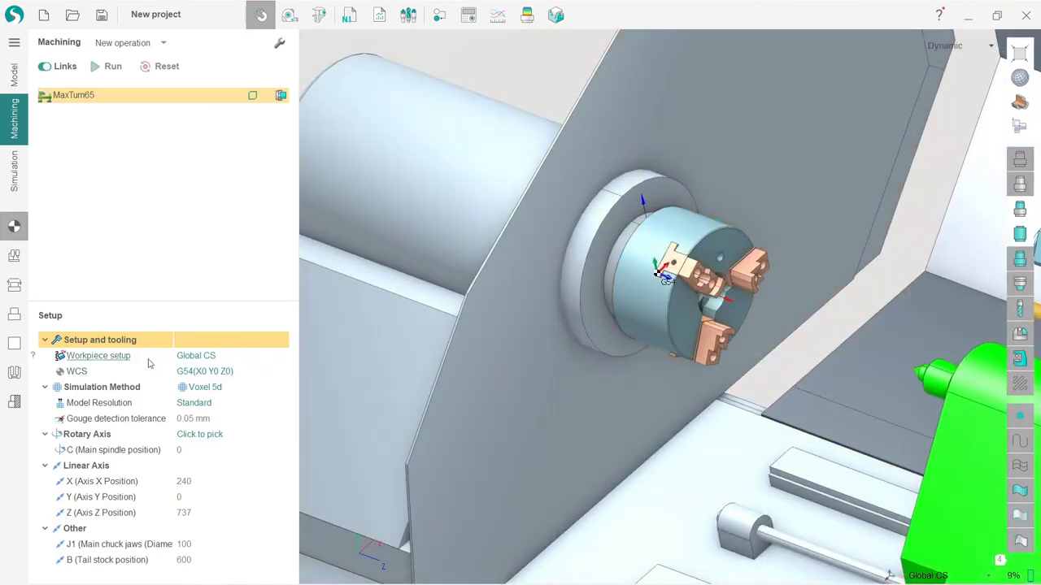
click(268, 358)
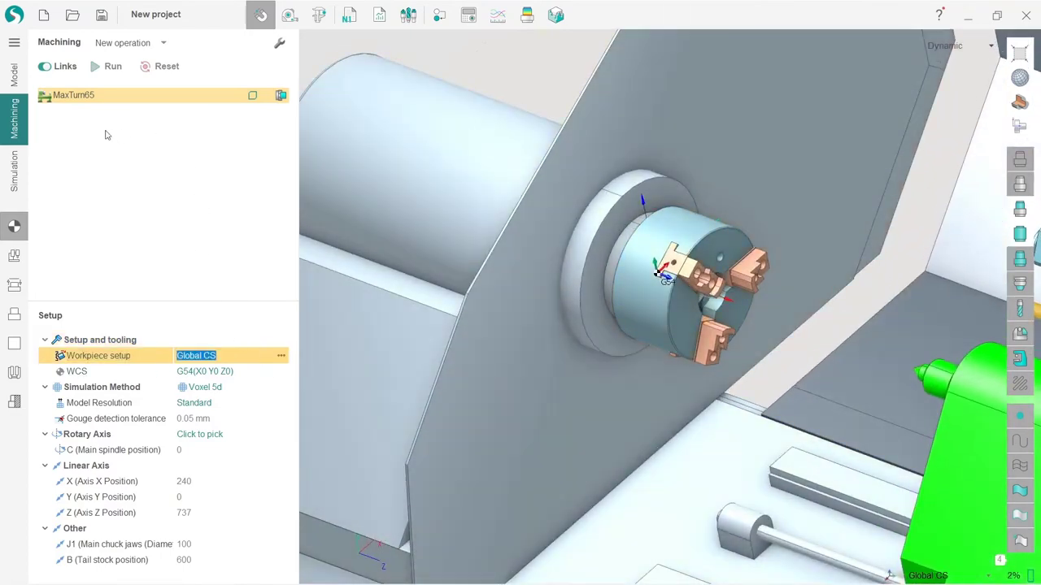
click(163, 43)
mouse_move(195, 62)
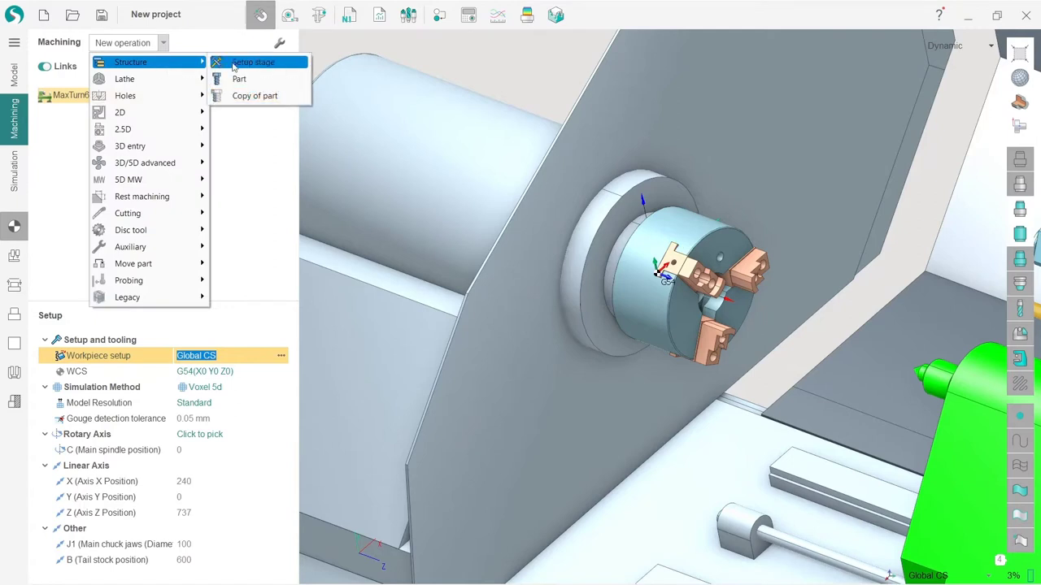
click(239, 210)
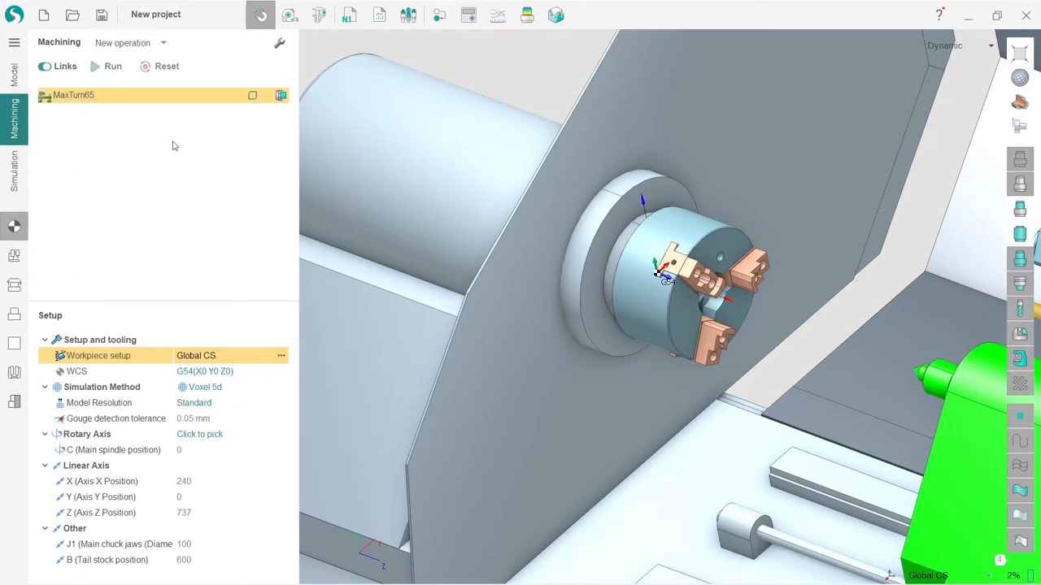
click(156, 46)
click(235, 38)
In the workpiece setup, offset the part about 226 along Z and rotate it to Rz 0°.
click(281, 357)
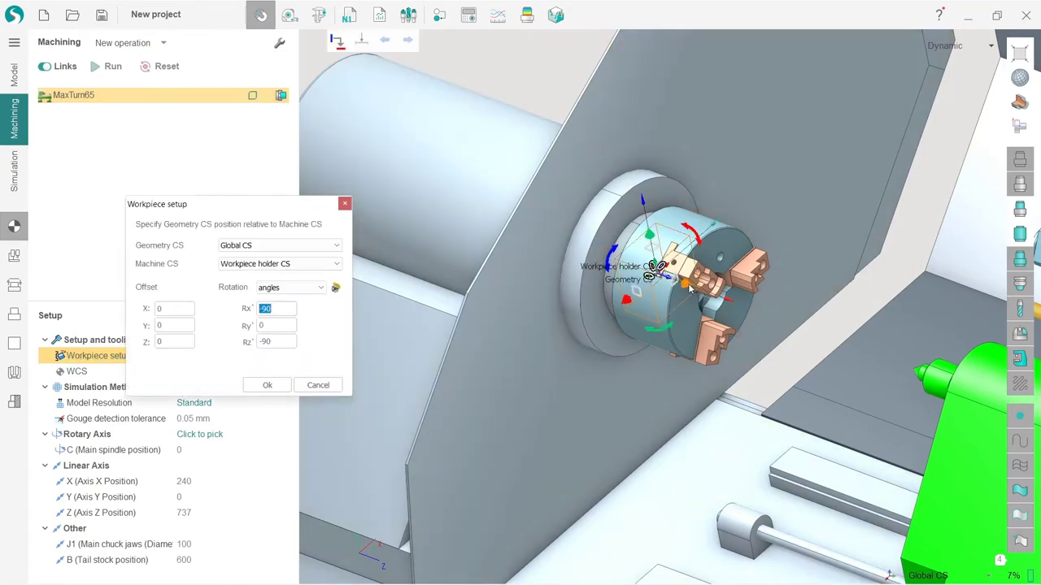
drag(689, 286, 786, 318)
middle_drag(748, 385, 782, 335)
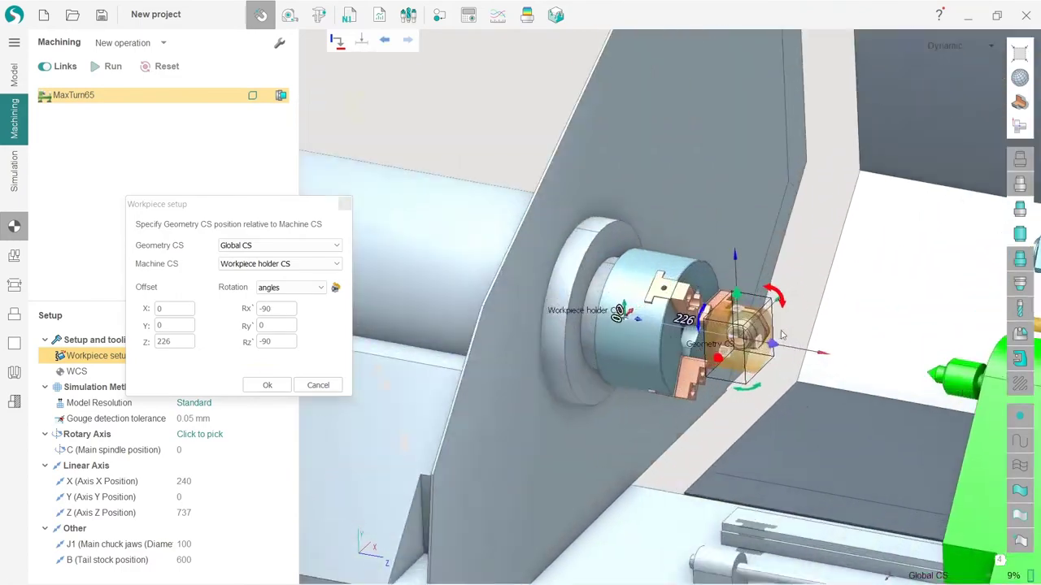
scroll(782, 335, up, 2)
drag(738, 412, 804, 374)
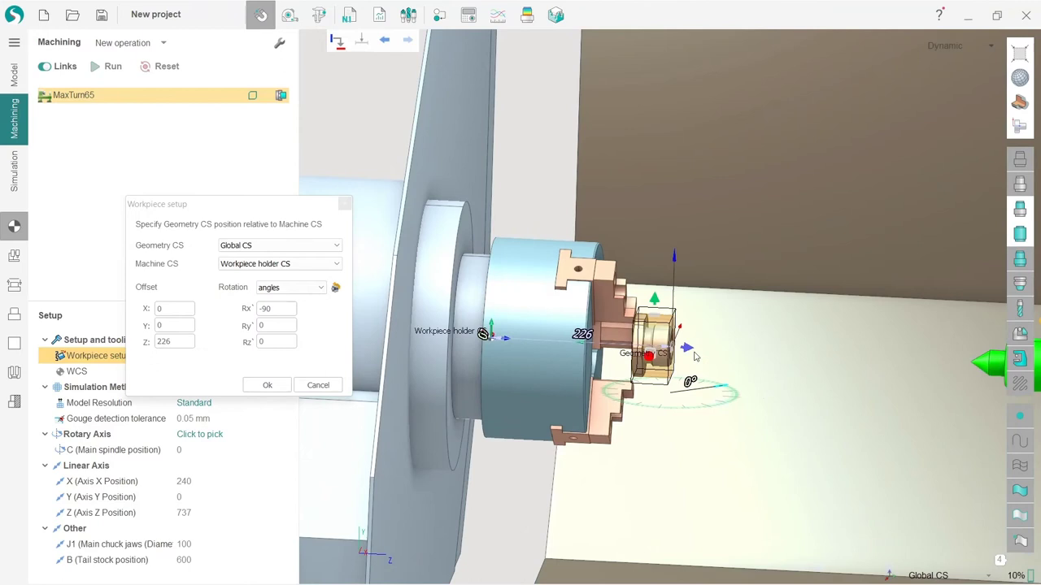
Set the part's Z offset from the workpiece holder to 245 and accept the workpiece setup.
drag(695, 356, 712, 351)
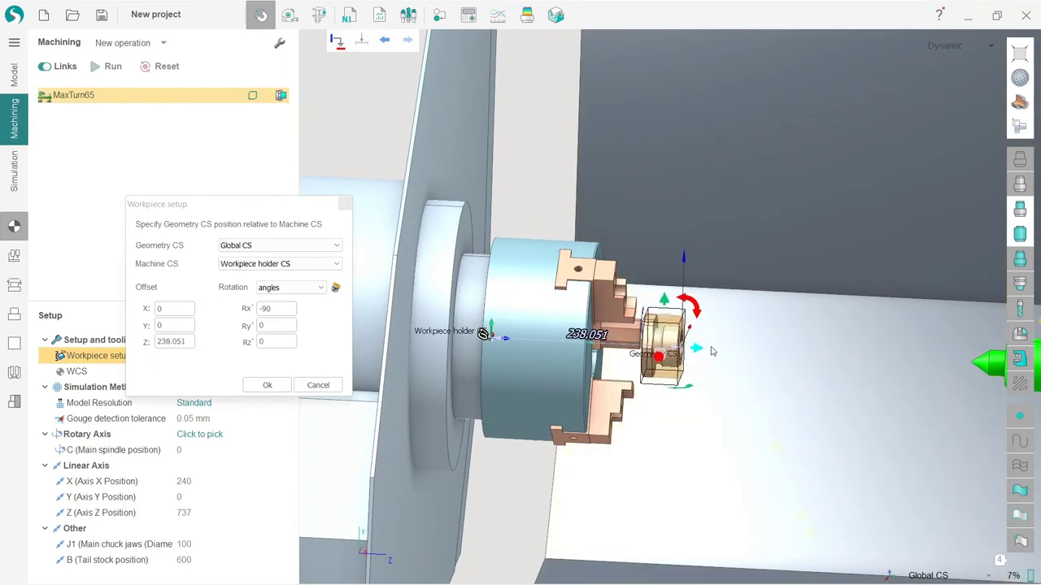
click(192, 348)
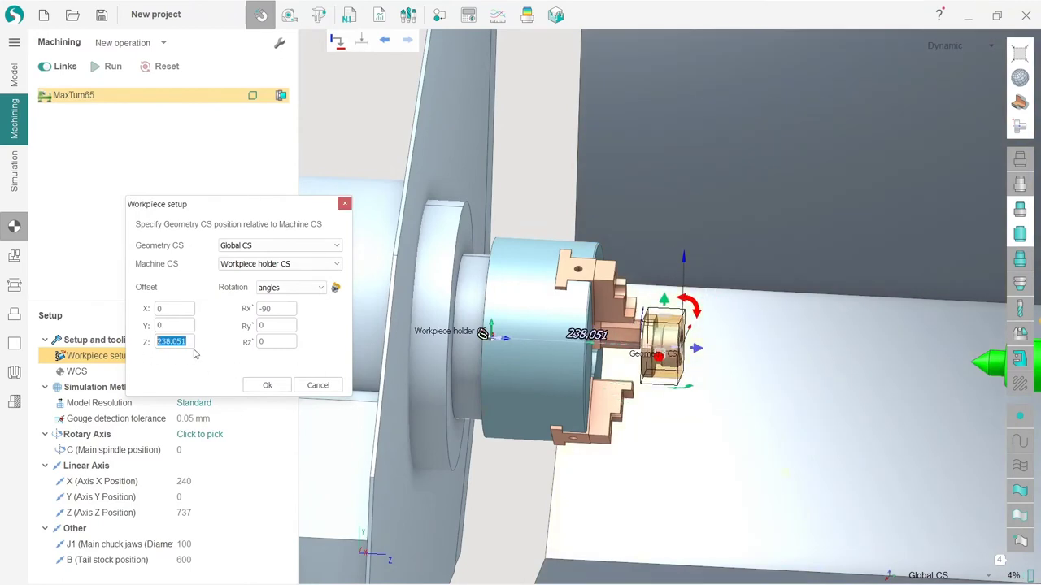
text(245)
click(262, 387)
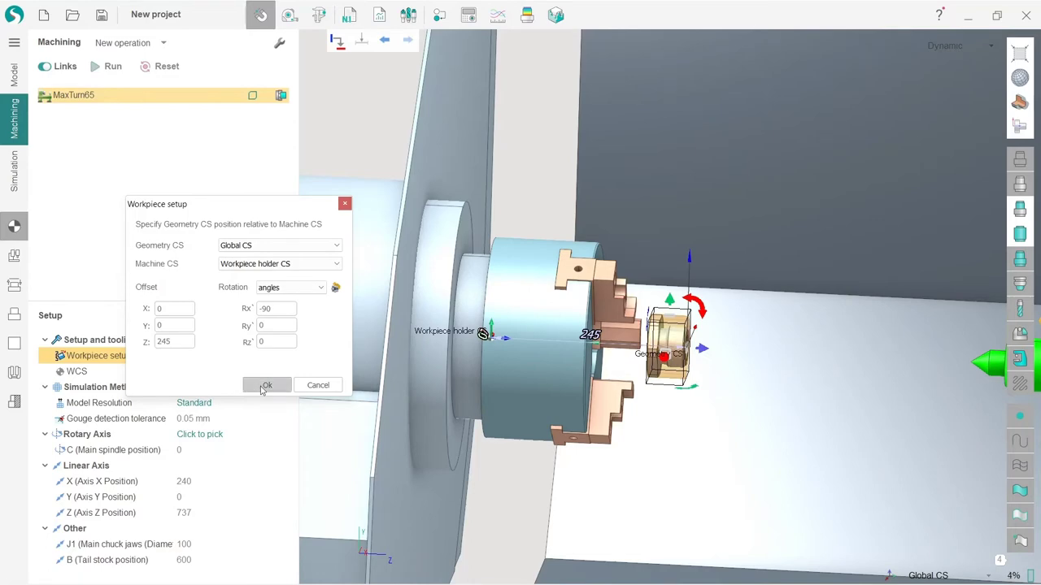
click(264, 387)
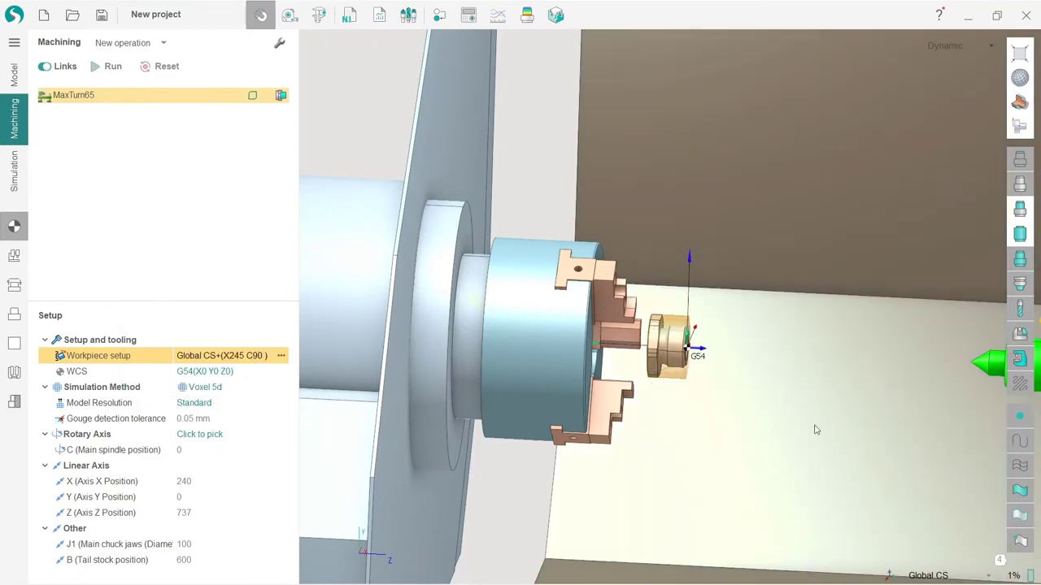
scroll(771, 369, up, 4)
middle_drag(638, 382, 530, 352)
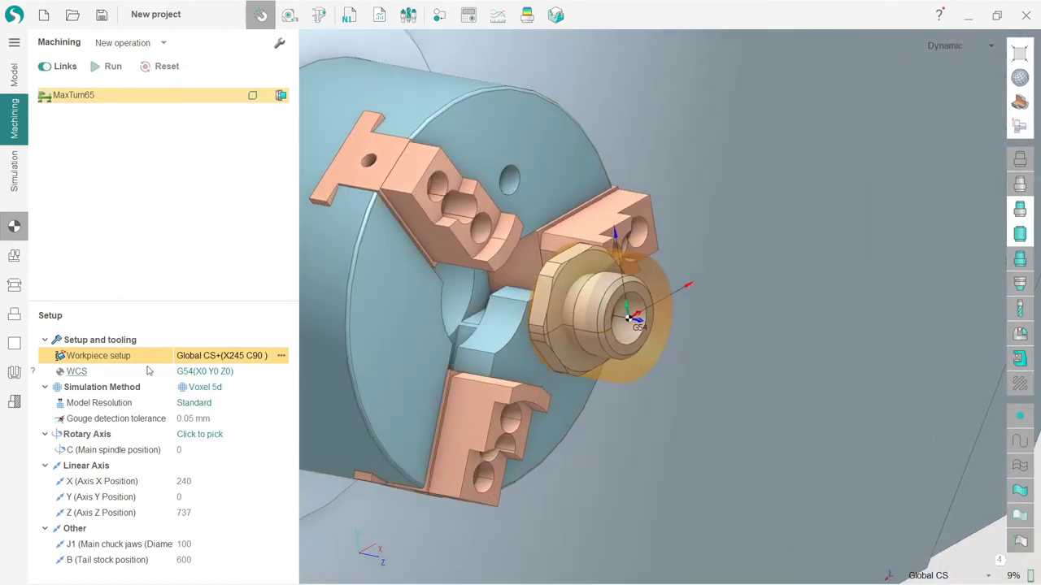
Start a new workpiece primitive and choose a cylinder defined around the part as its type.
click(13, 345)
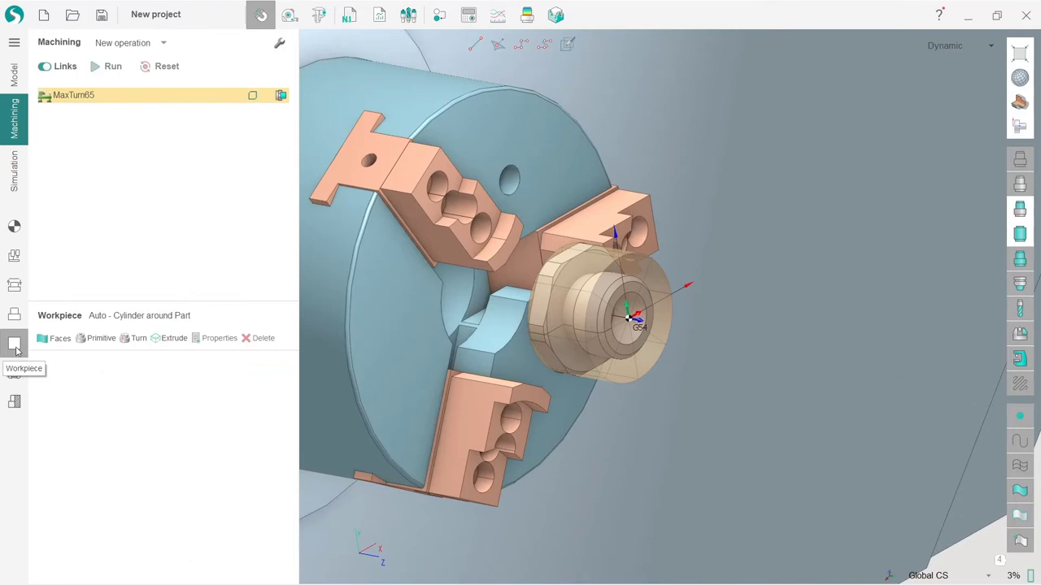
click(98, 338)
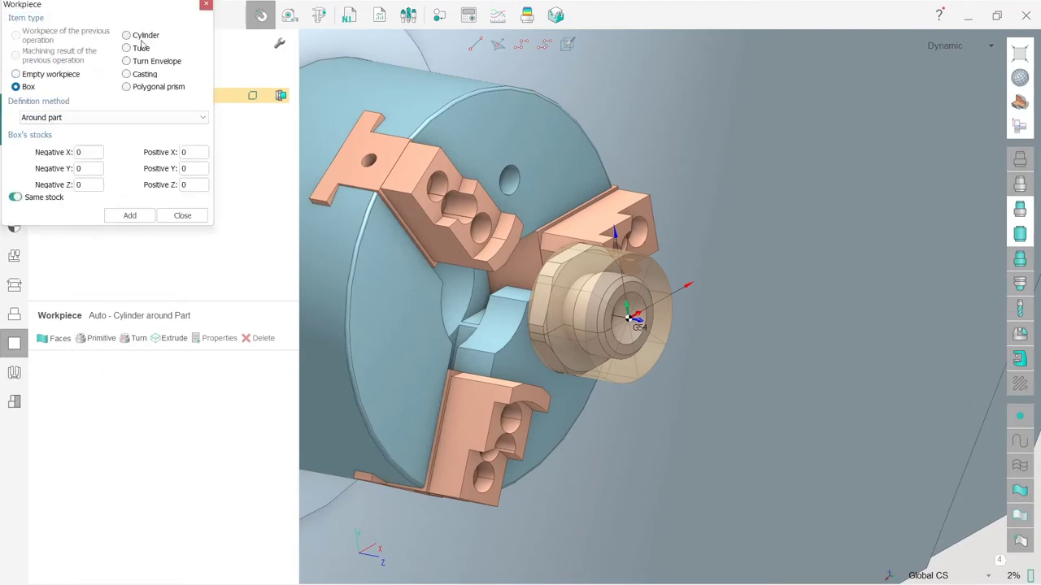
drag(109, 14, 206, 171)
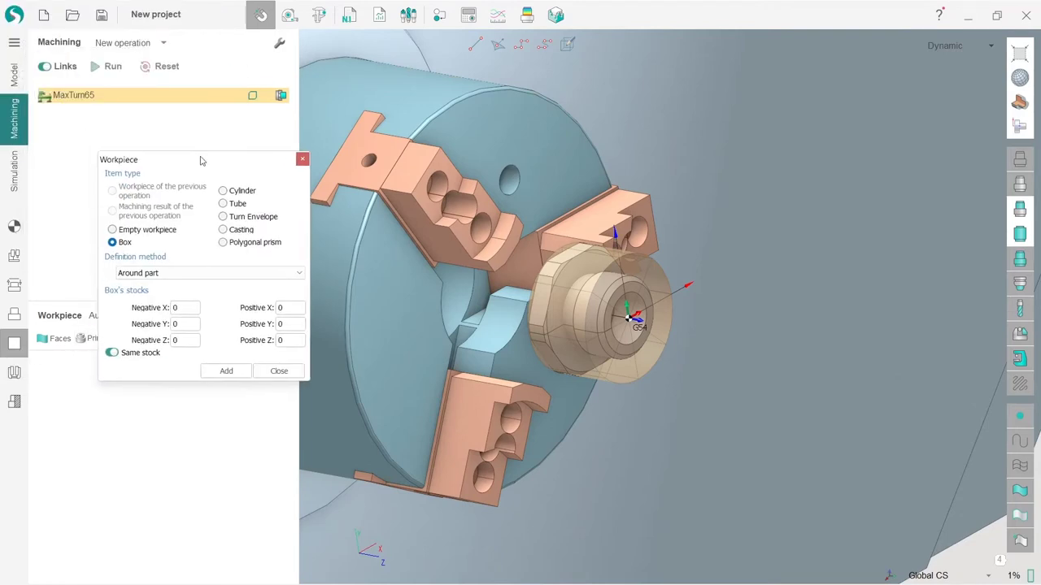
click(223, 192)
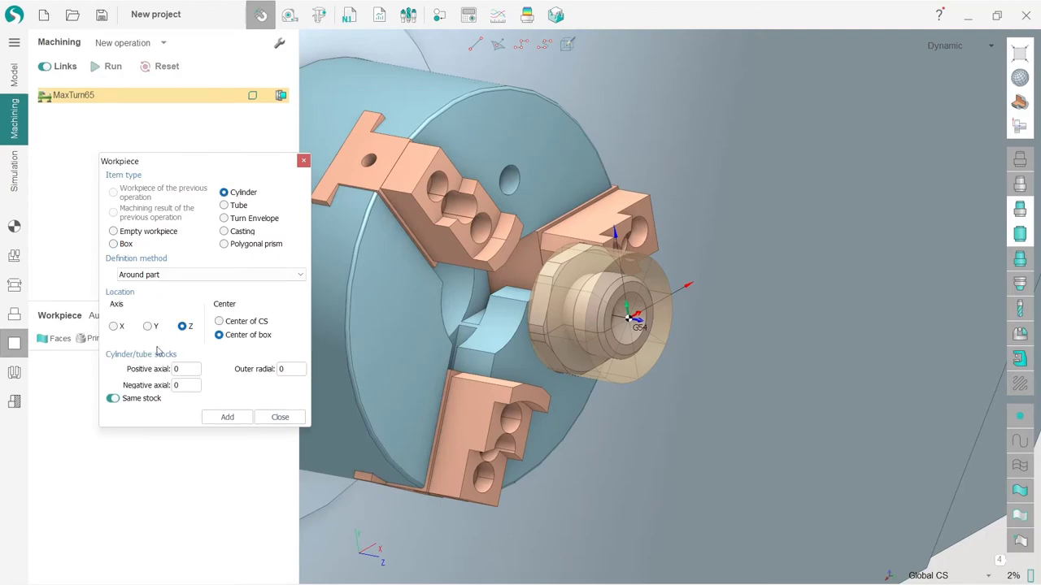
scroll(546, 329, up, 5)
scroll(569, 332, down, 10)
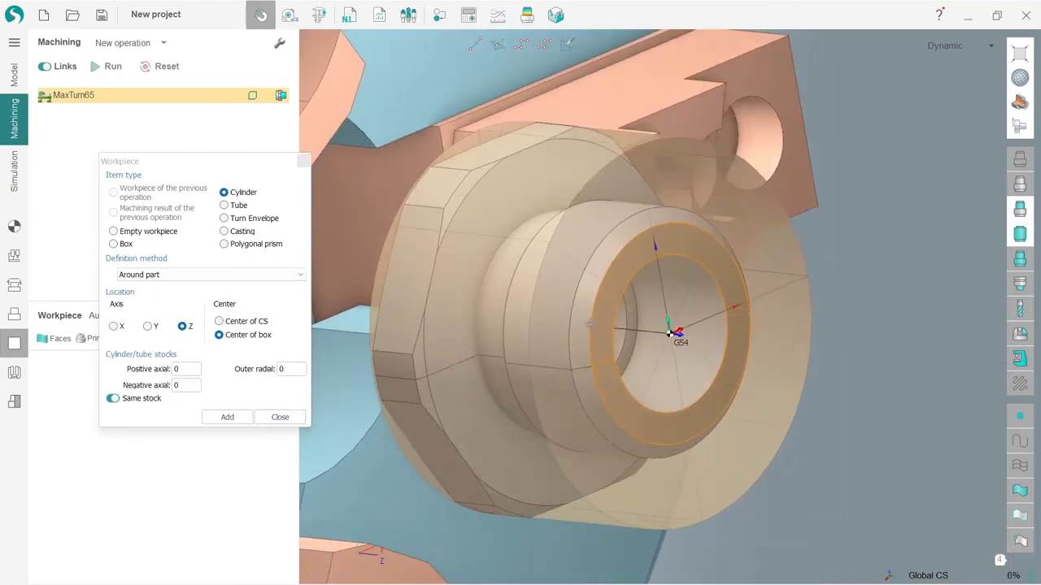
scroll(591, 335, down, 1)
middle_drag(591, 335, 617, 342)
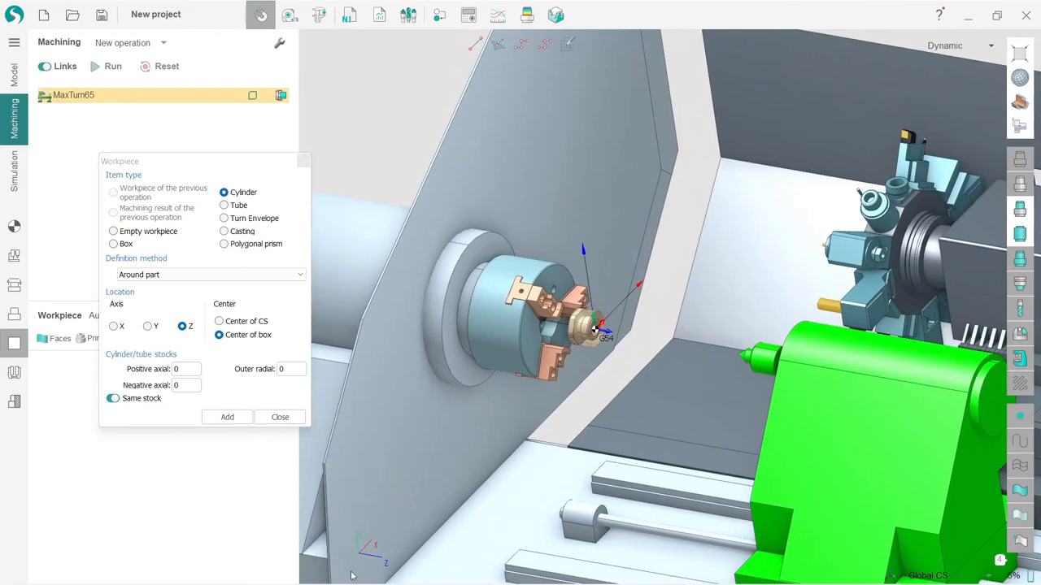
scroll(610, 330, up, 2)
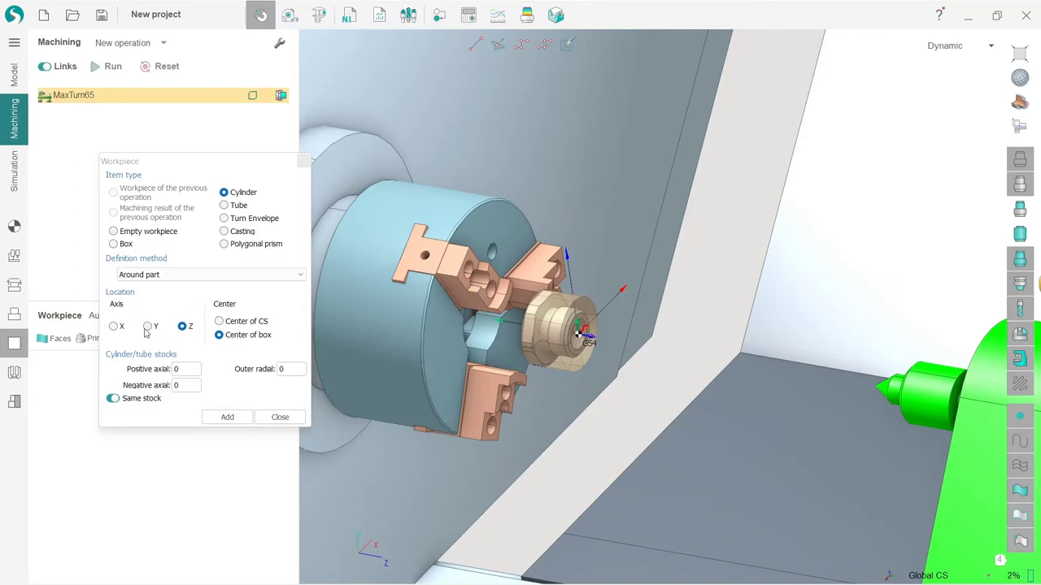
Add the cylinder along the Y axis with same stock off, positive axial stock 50, negative axial 2 and outer radial 2.
click(114, 327)
click(190, 327)
drag(160, 169, 183, 209)
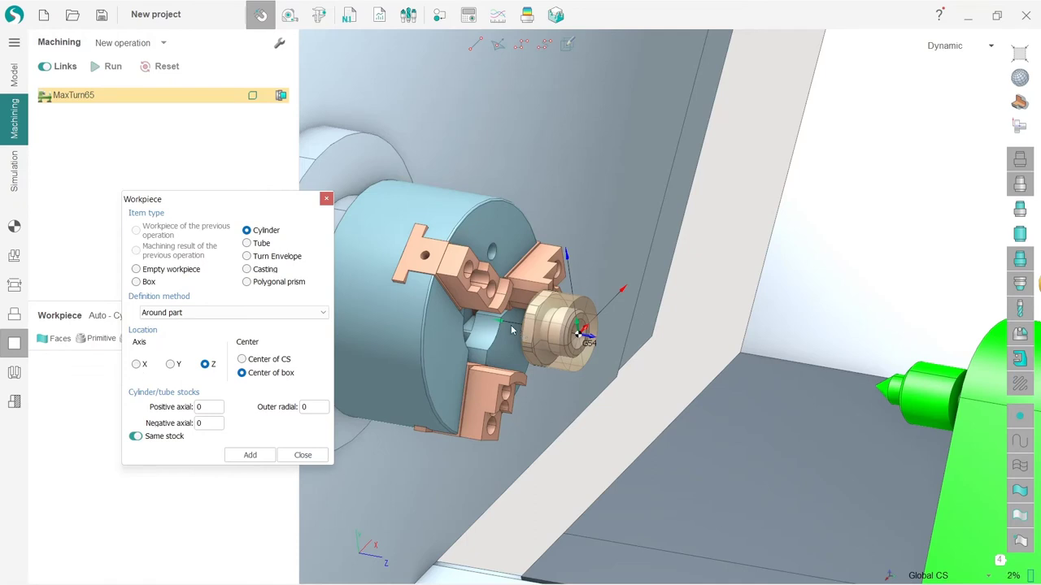
click(170, 365)
click(136, 439)
click(218, 422)
text(50)
click(250, 455)
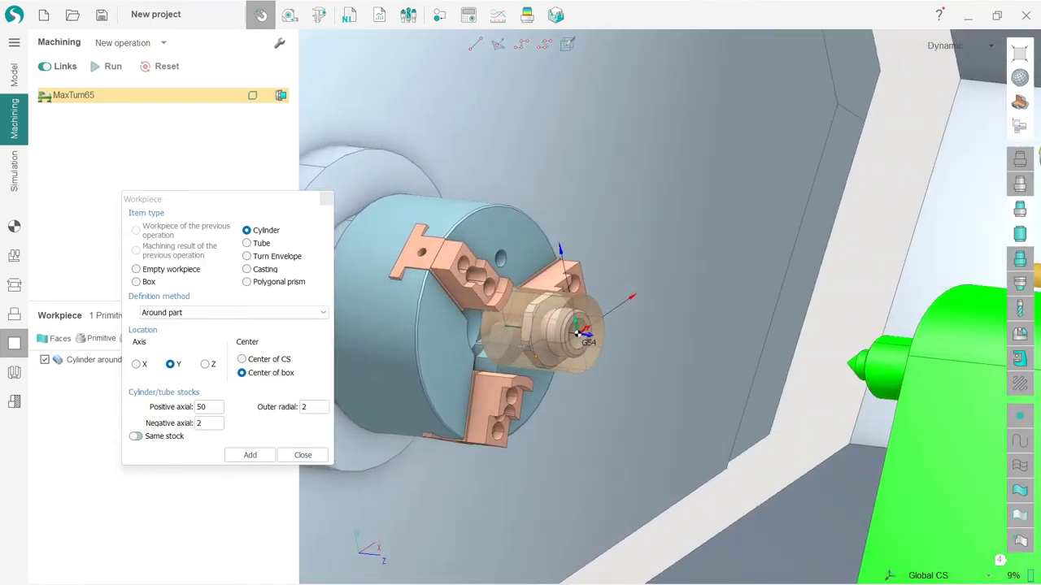
Close the workpiece dialog and delete the duplicate Cylinder around Part primitive.
click(302, 454)
click(114, 375)
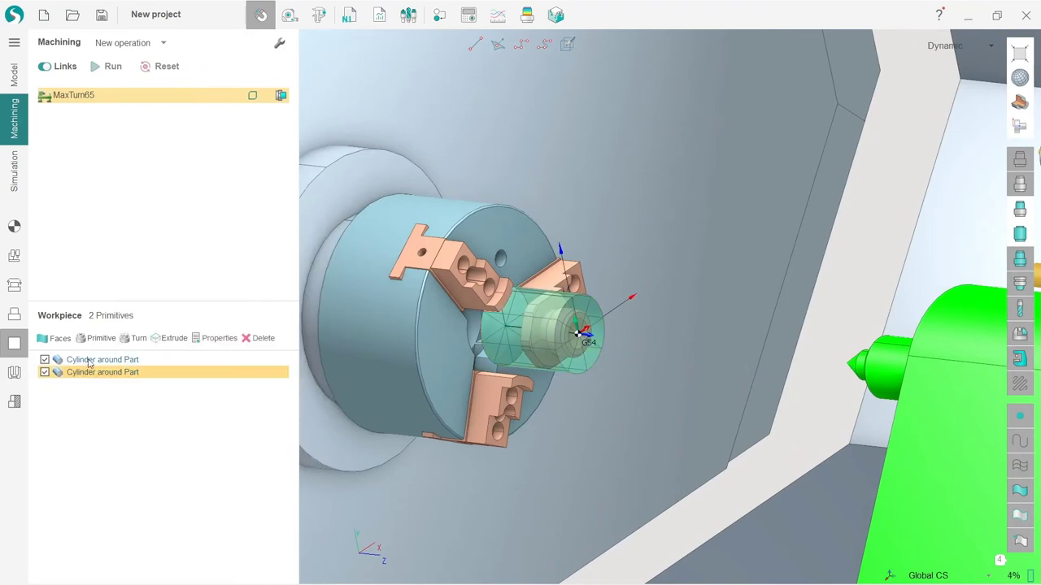
click(89, 360)
click(99, 373)
click(147, 363)
click(148, 372)
click(257, 340)
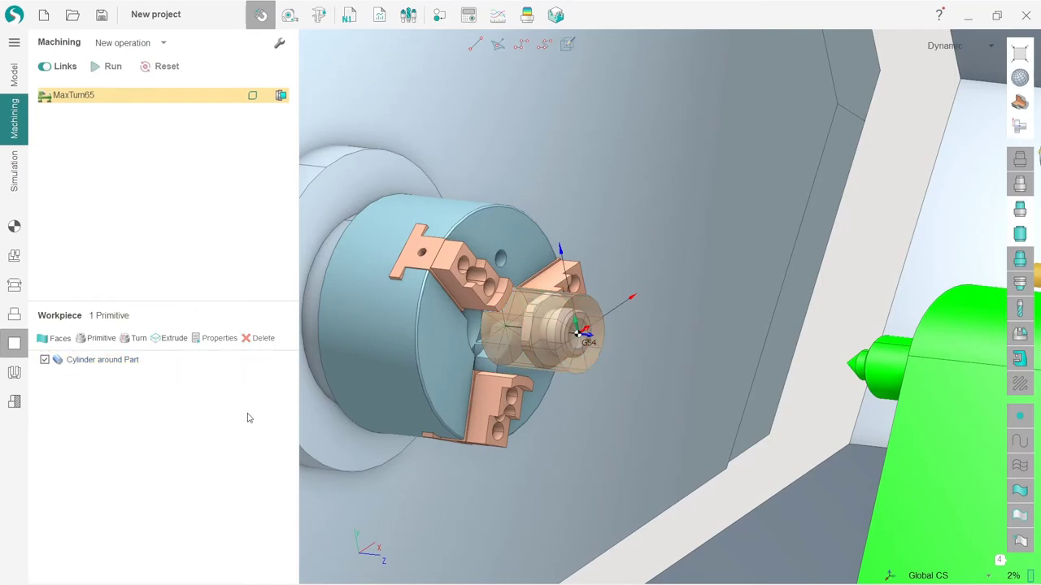
Return to the machining setup and move the main chuck jaws inward to 82 to grip the cylindrical workpiece.
scroll(545, 318, up, 6)
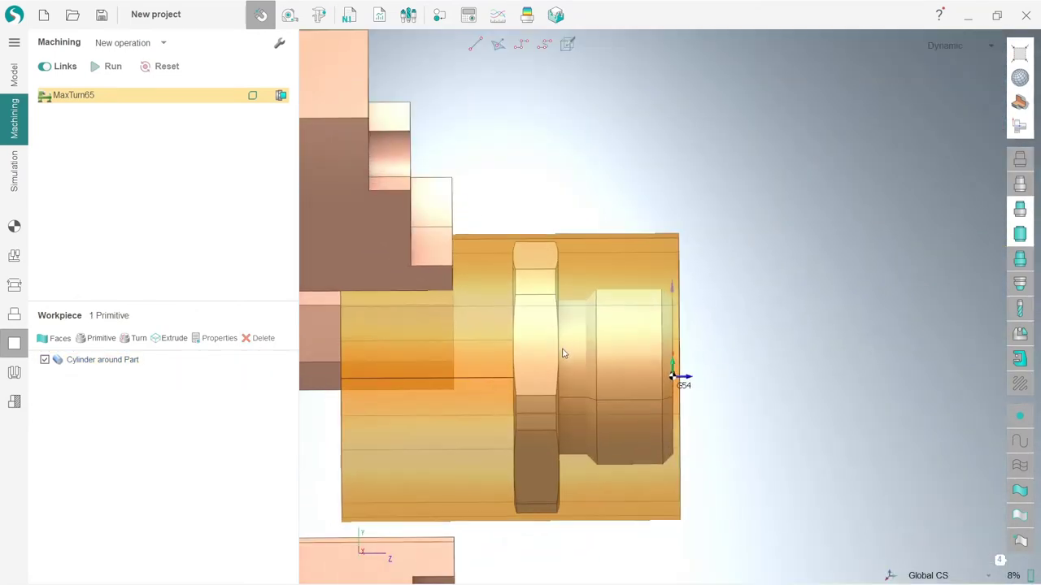
middle_drag(564, 353, 511, 353)
scroll(496, 333, down, 5)
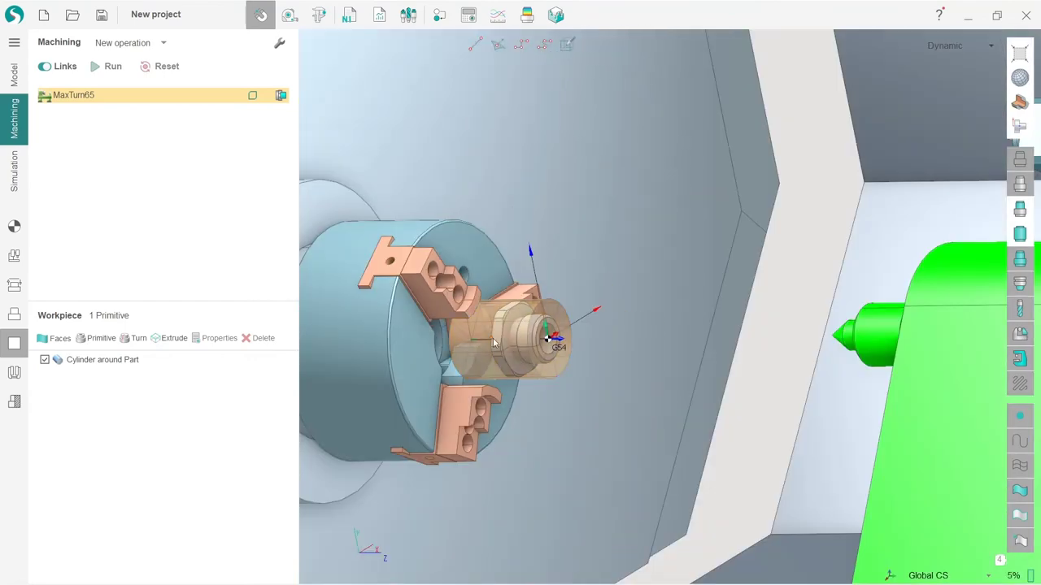
click(14, 228)
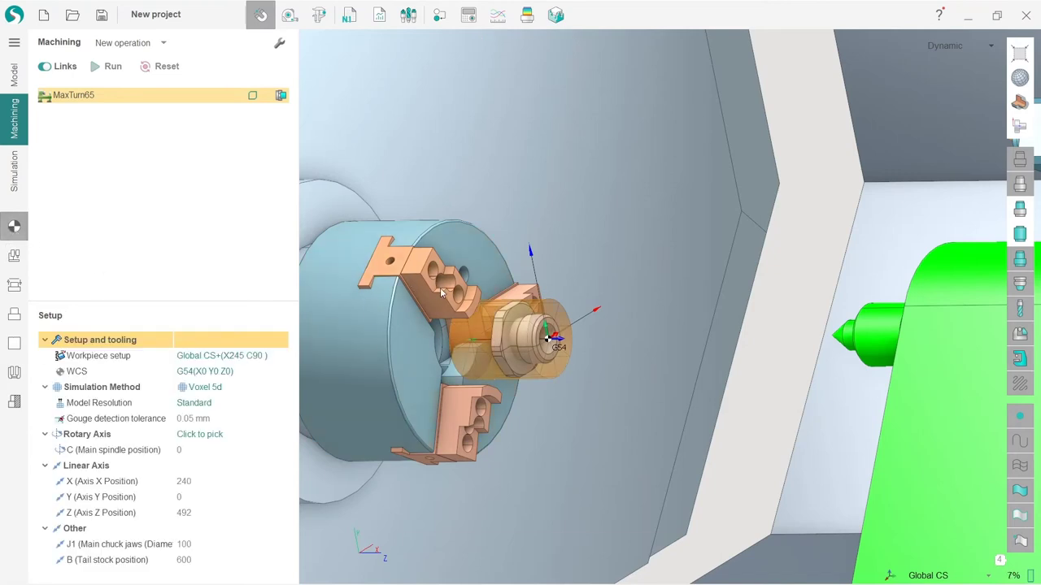
click(440, 288)
mouse_move(431, 299)
mouse_down()
mouse_move(384, 244)
mouse_move(432, 302)
mouse_up()
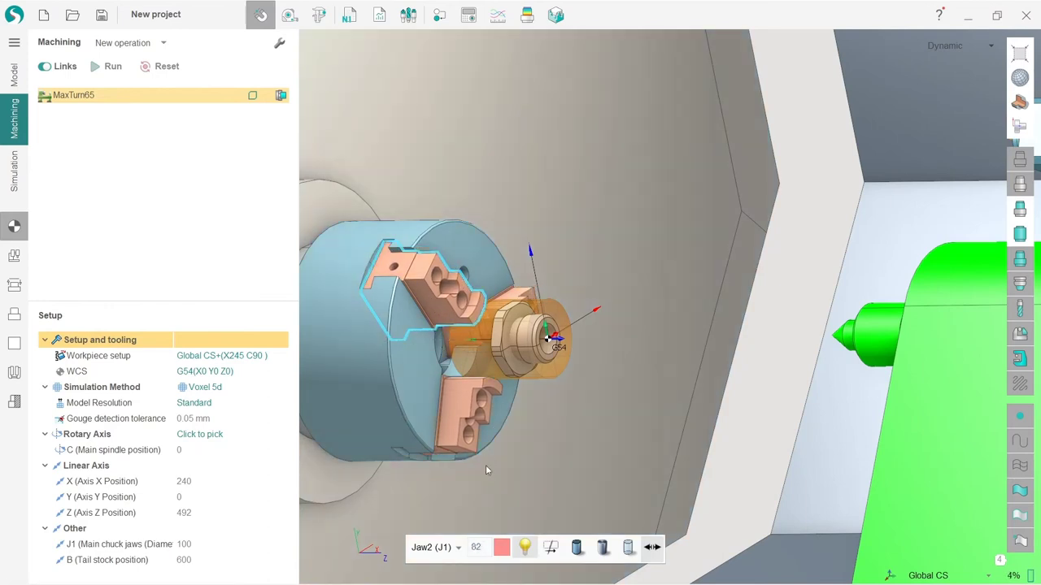
double_click(477, 549)
click(514, 484)
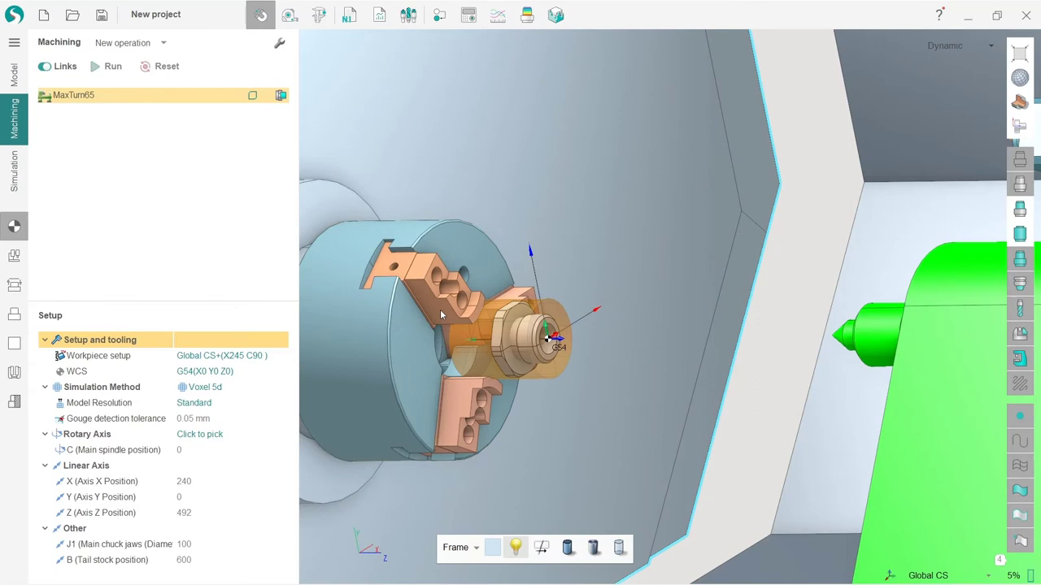
mouse_move(439, 305)
mouse_down()
mouse_move(428, 290)
mouse_move(437, 300)
mouse_up()
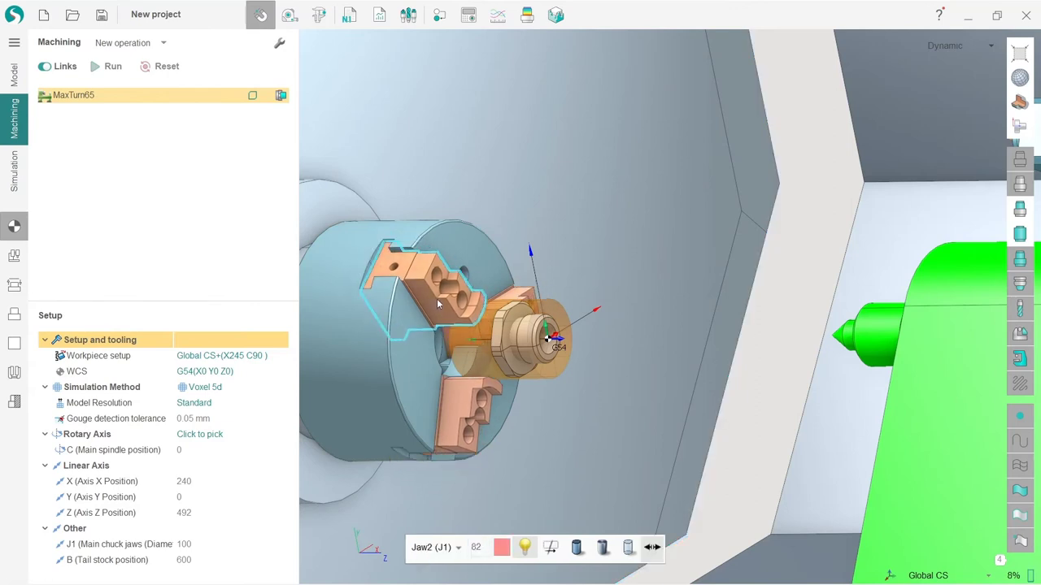
Enter 100 as the J1 main chuck jaws diameter in the setup parameters.
click(186, 544)
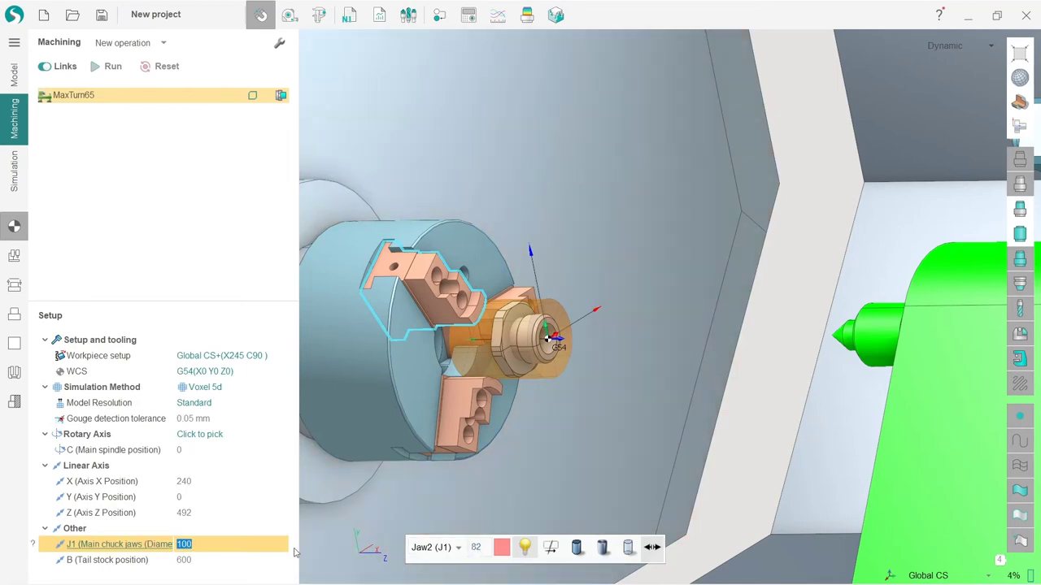
click(559, 482)
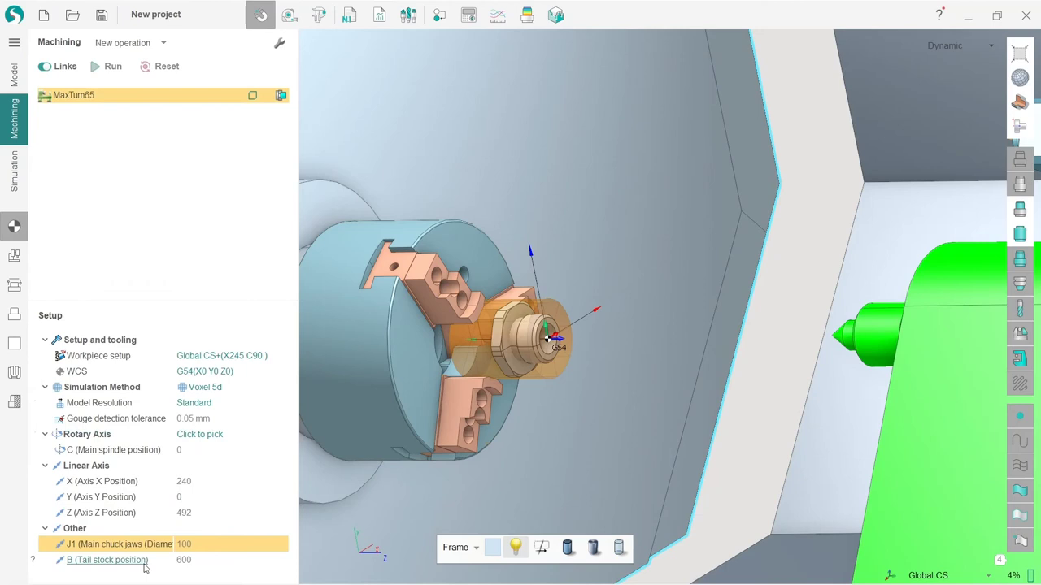
double_click(192, 544)
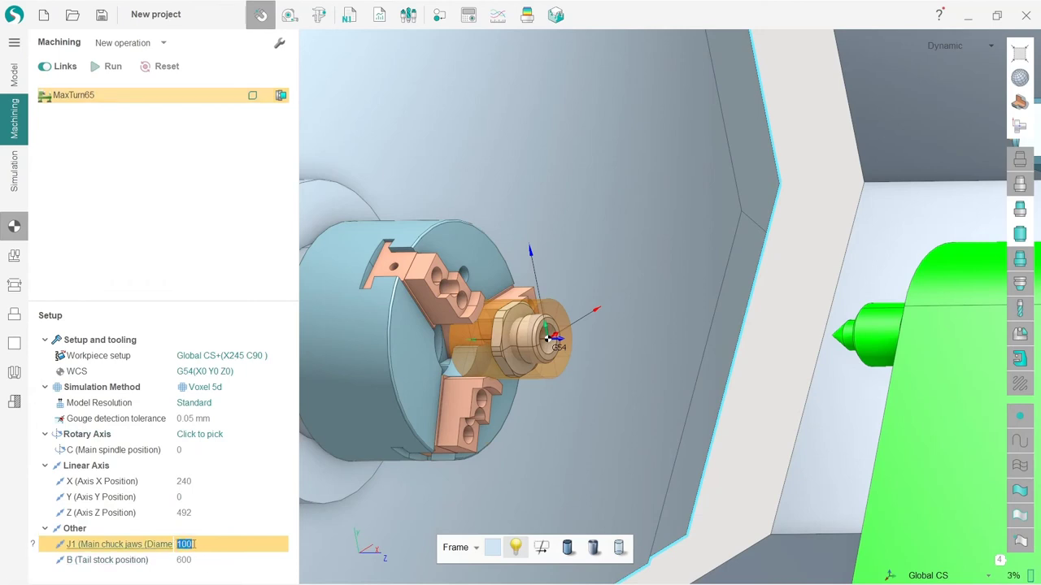
text(100)
key(Return)
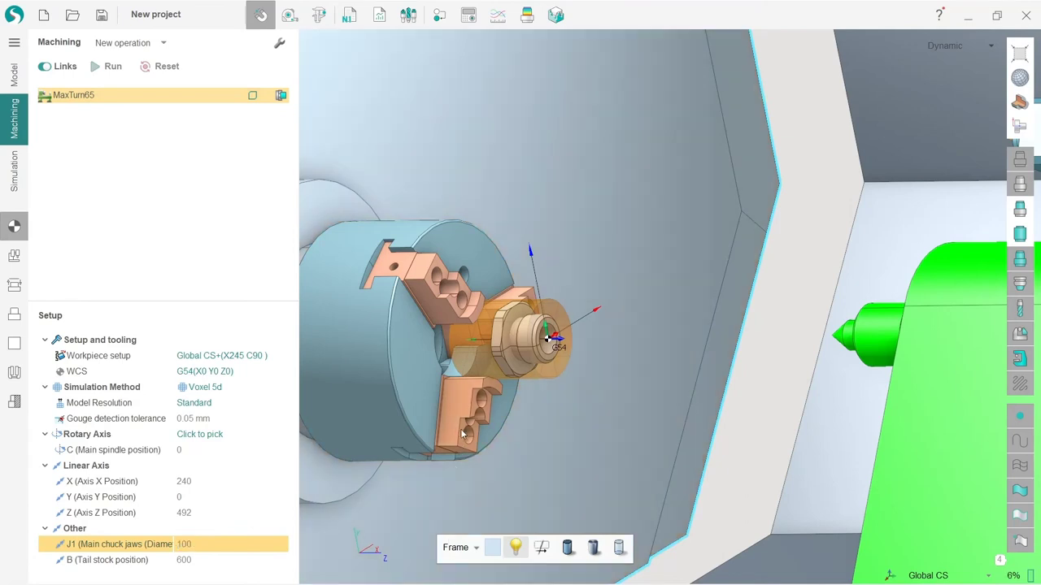
Check the position of chuck jaw Jaw3 and set the J1 main chuck jaws diameter to 82 in the setup parameters.
click(462, 435)
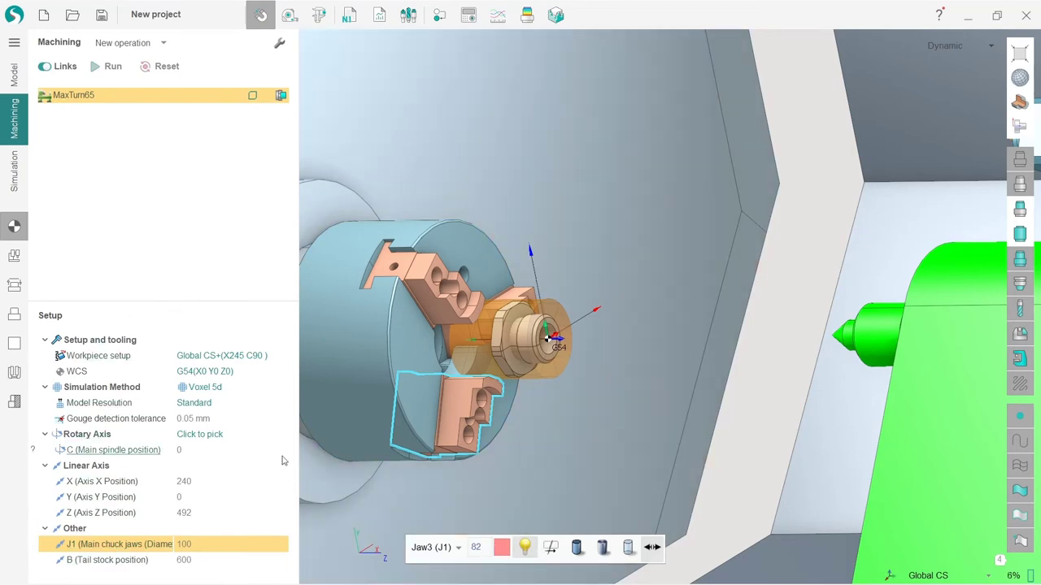
drag(473, 548, 483, 547)
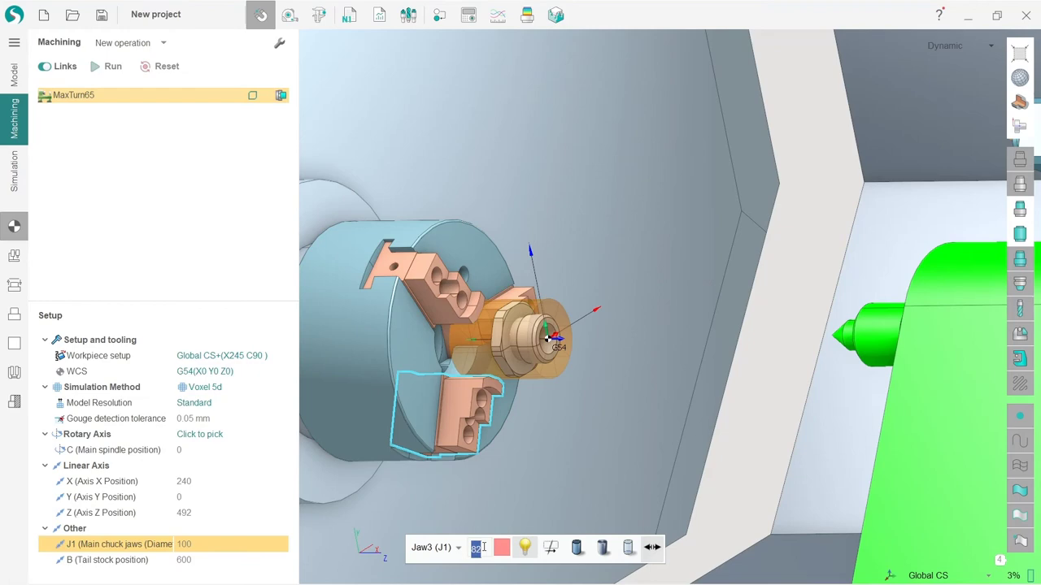
scroll(447, 338, down, 7)
scroll(451, 338, up, 5)
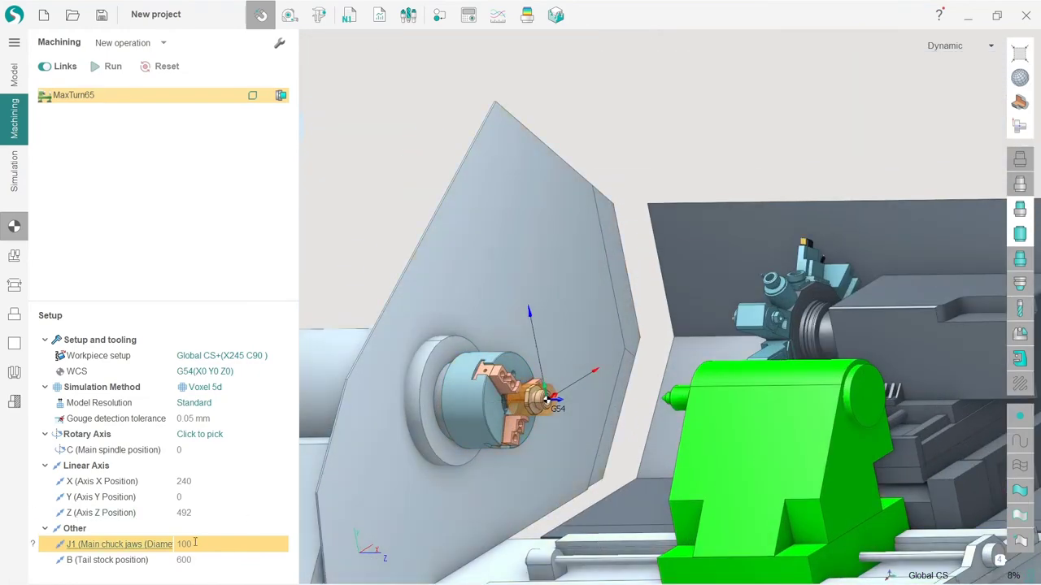
drag(204, 302, 205, 276)
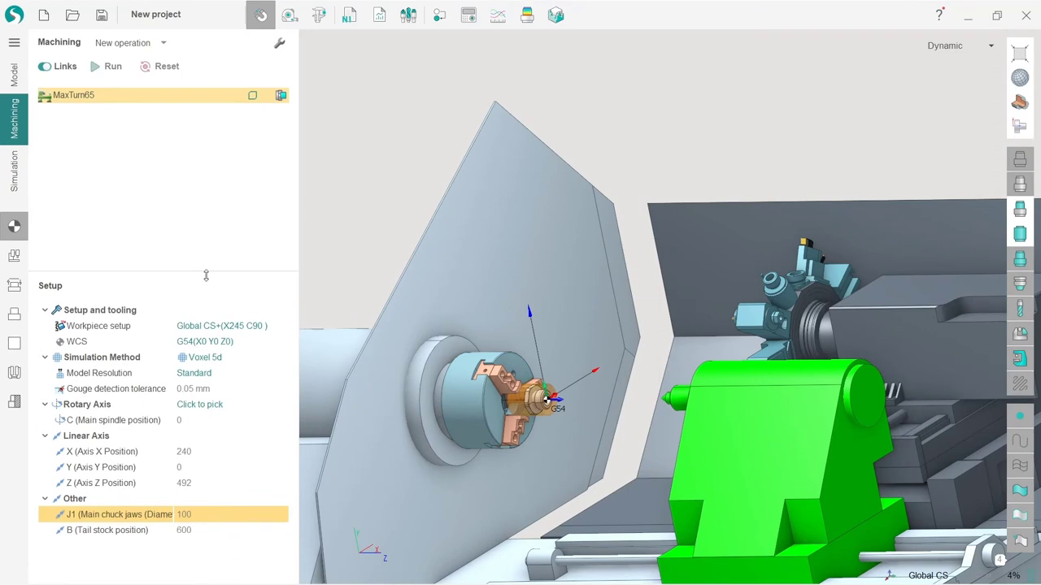
click(186, 515)
text(82)
key(Return)
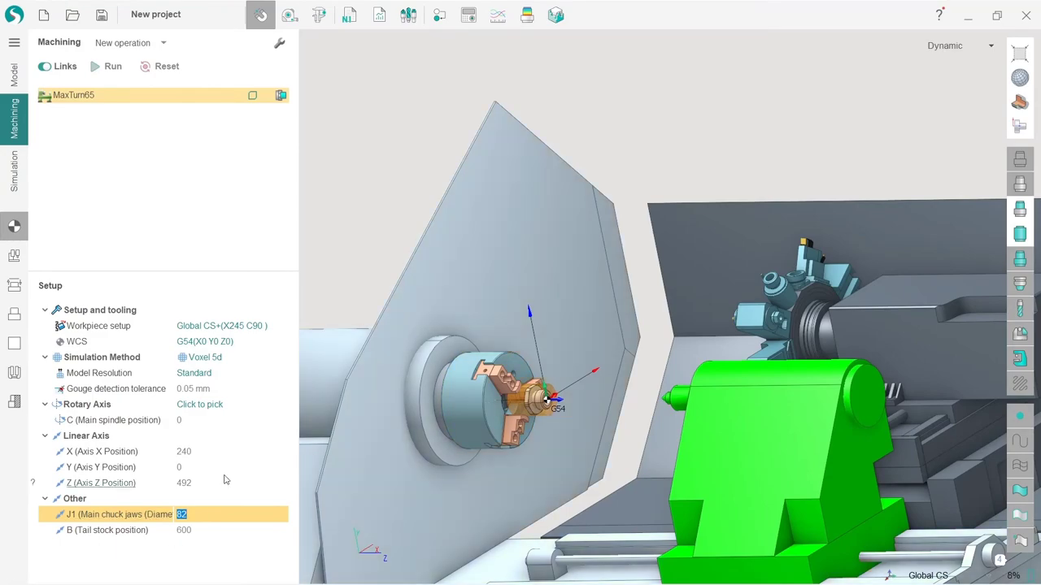
click(345, 272)
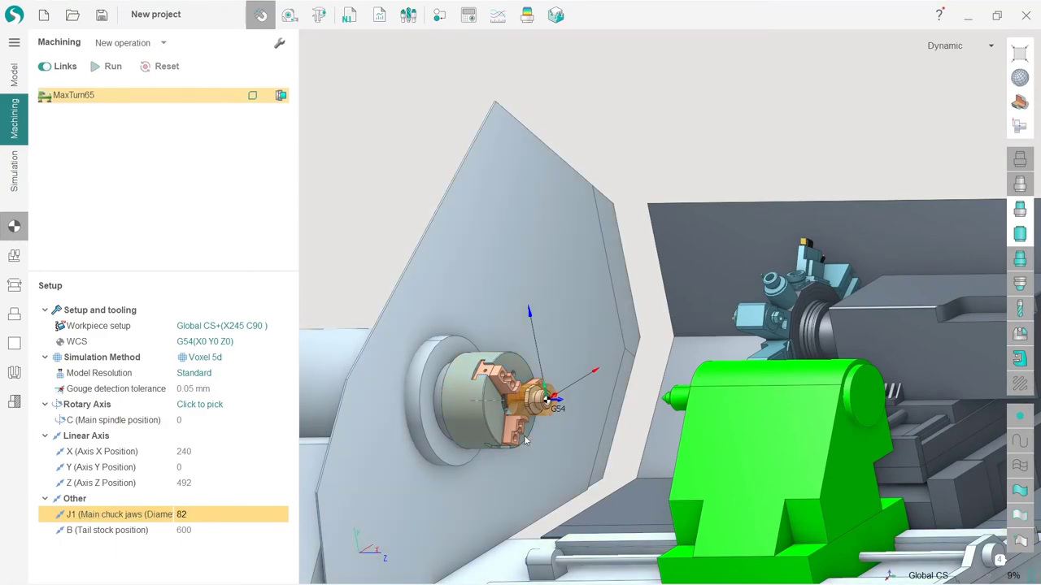
middle_drag(496, 419, 537, 431)
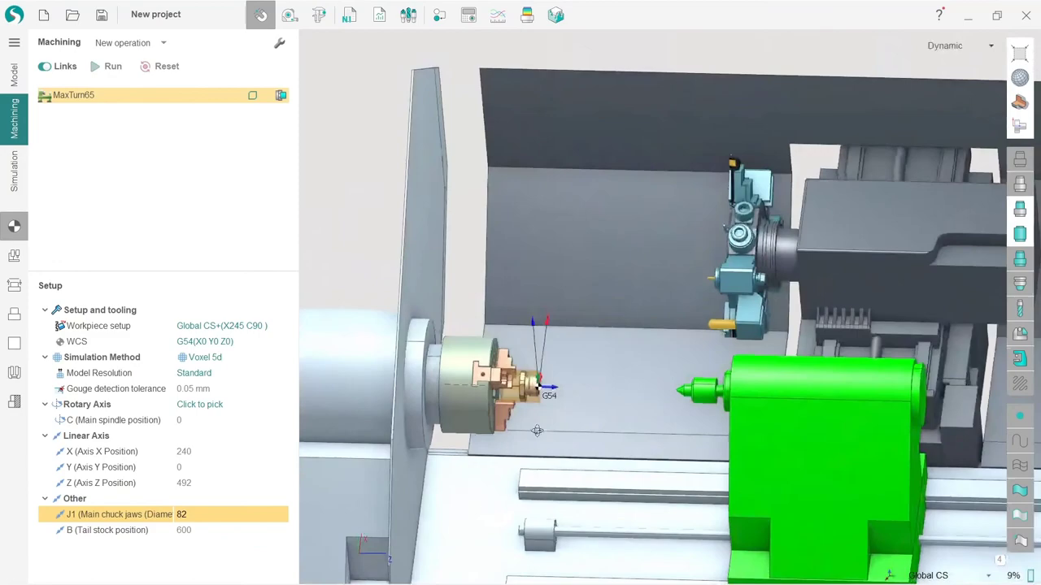
scroll(496, 394, up, 5)
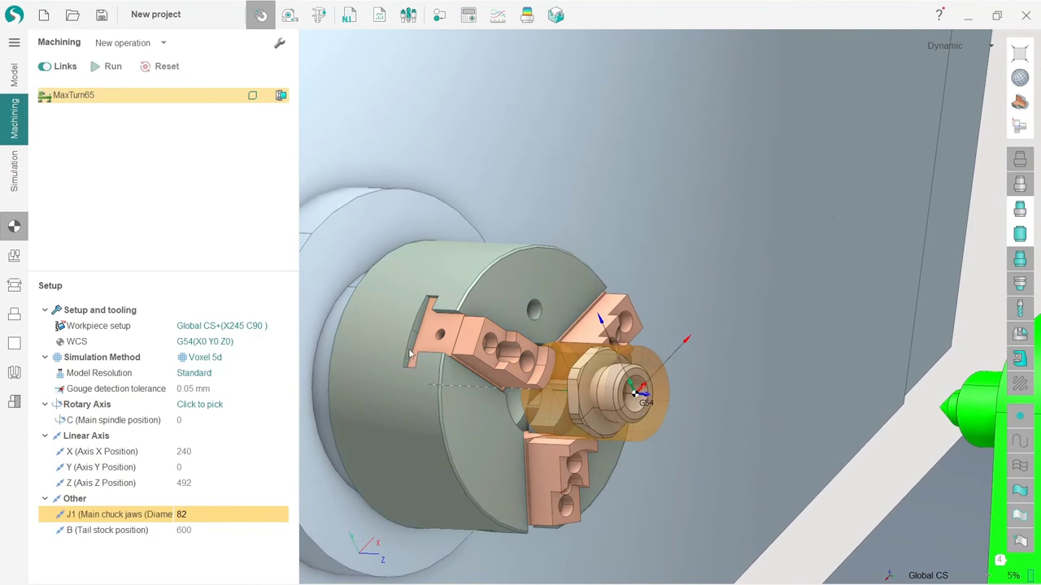
In the Links/Leads parameters, inspect the approach rules, cancel the rule editor and set the approach order to Z,X.
click(14, 286)
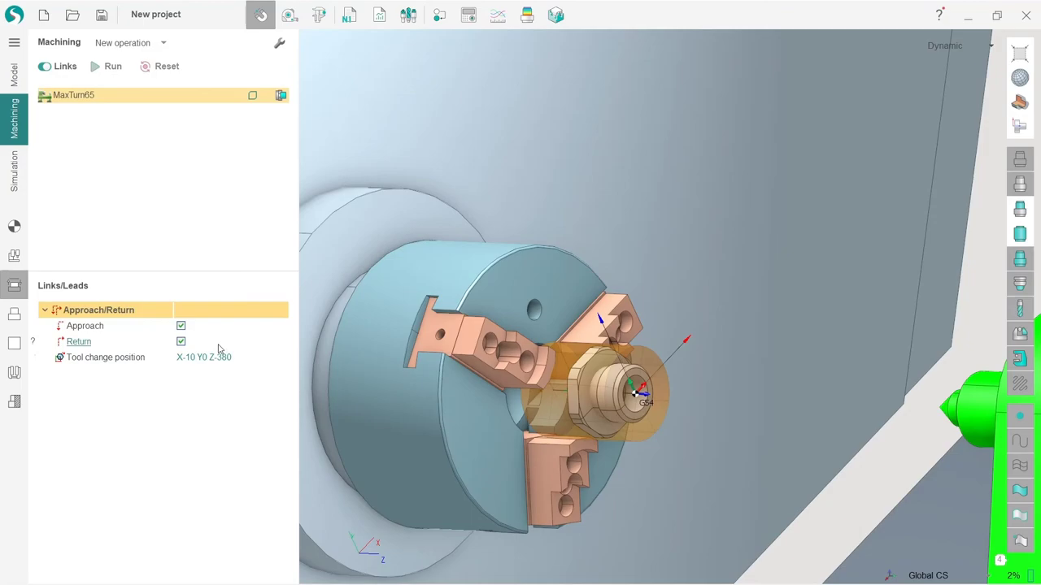
scroll(626, 304, down, 5)
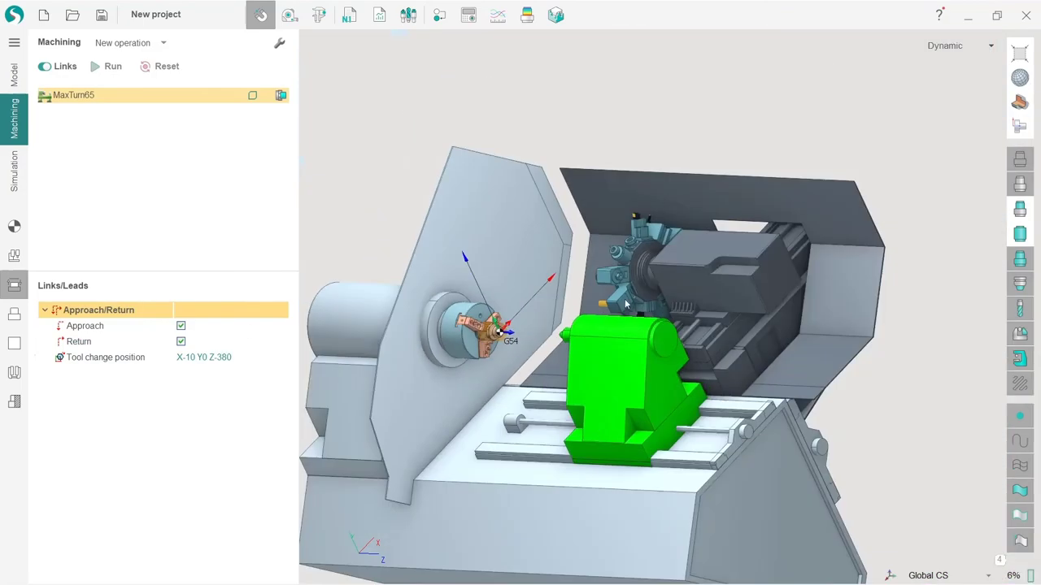
mouse_move(585, 299)
middle_down()
mouse_move(797, 293)
mouse_move(587, 314)
mouse_move(590, 301)
middle_up()
scroll(481, 308, up, 5)
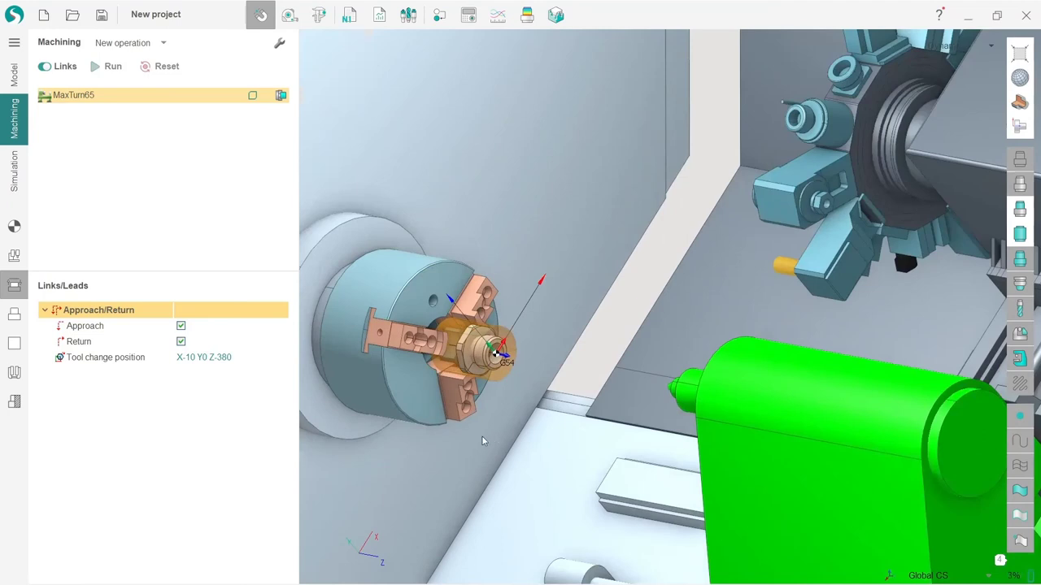
click(226, 326)
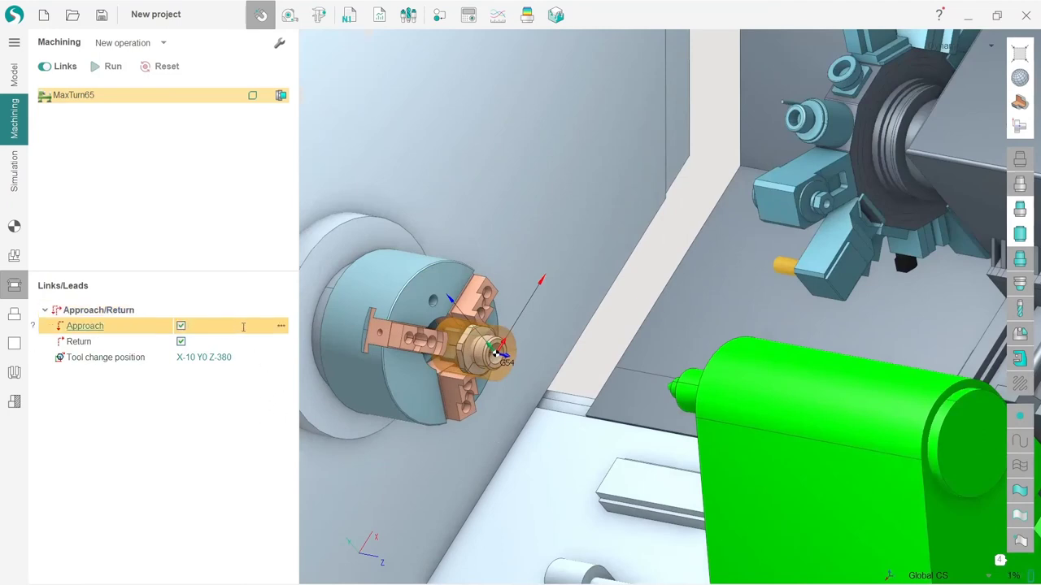
click(280, 326)
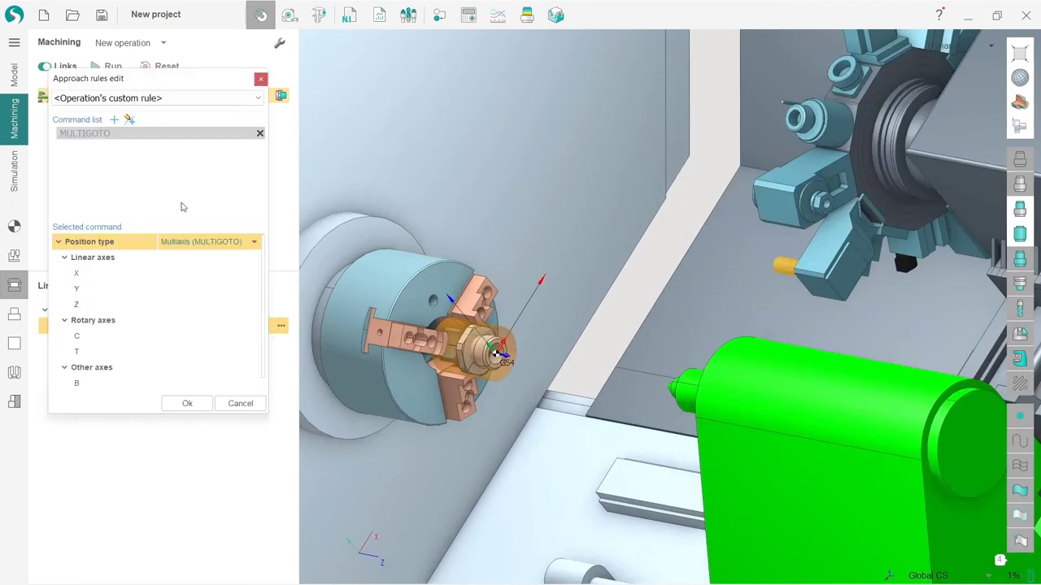
click(239, 404)
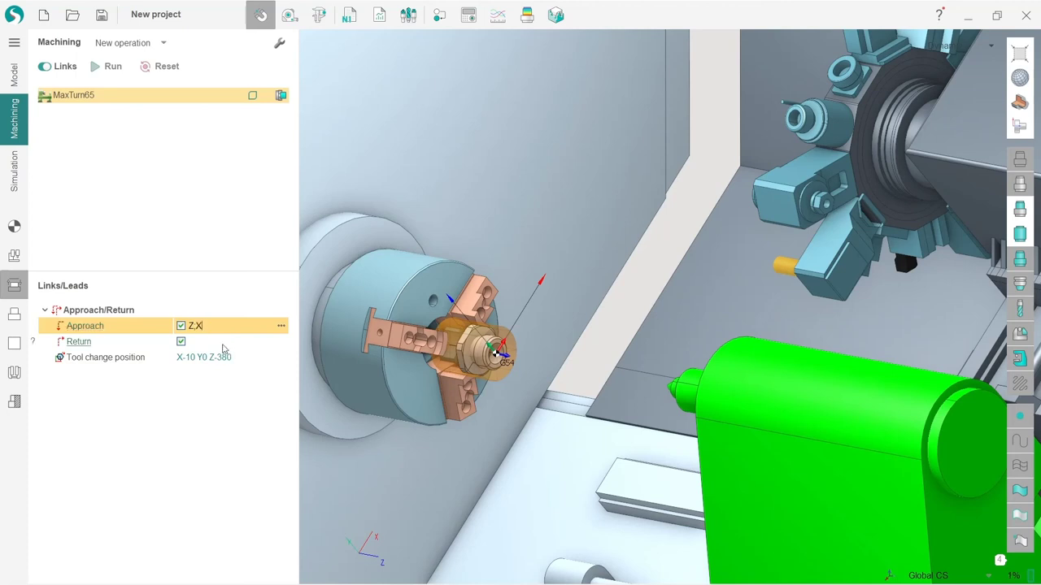
Set the approach order to Z;X and the return order to X;Z in the Links/Leads parameters.
click(226, 346)
click(194, 326)
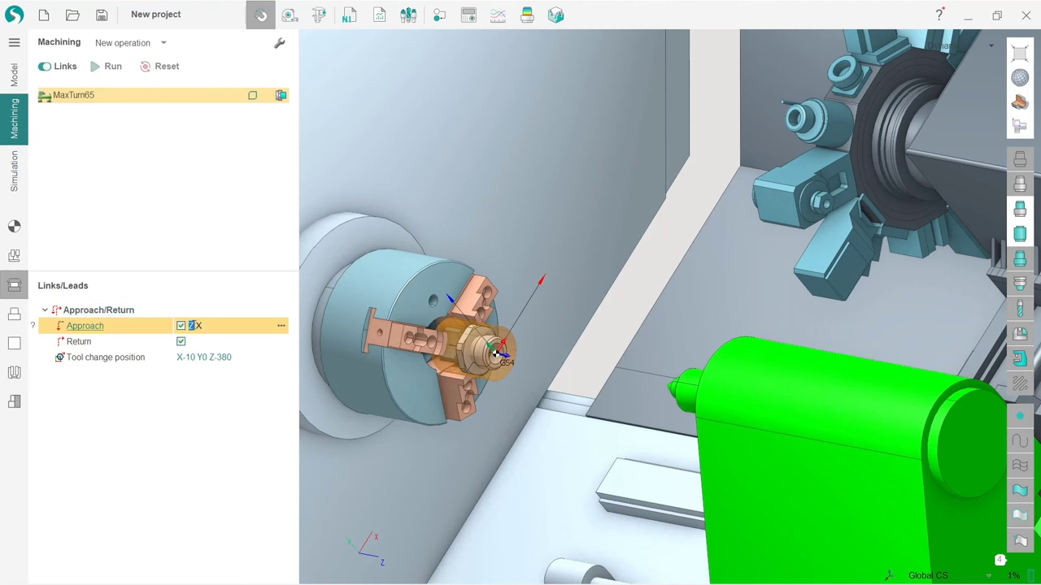
text(Z;)
click(198, 341)
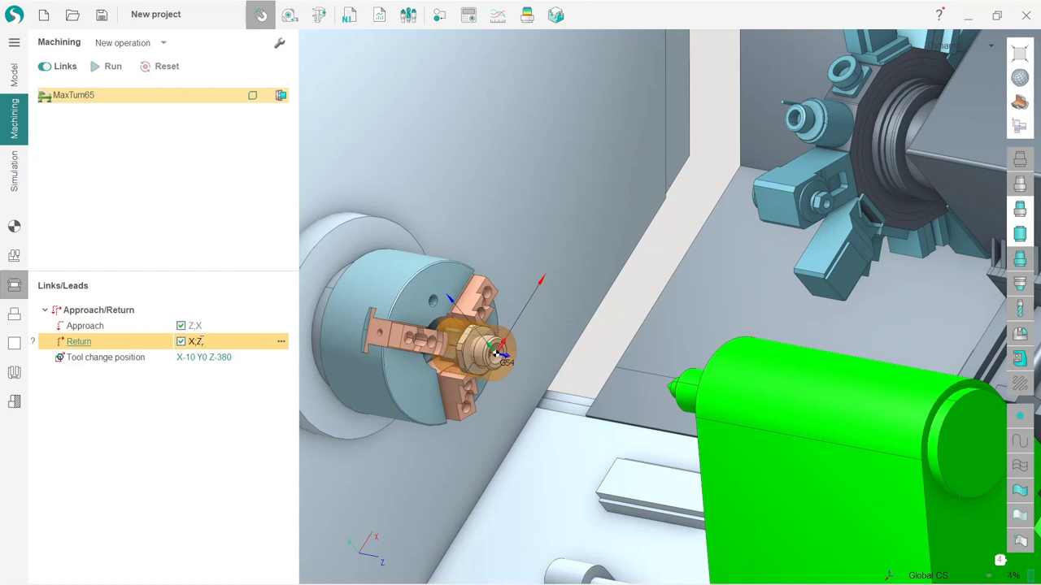
Try the approach order as ZX without a separator, and restore it to Z;X.
click(195, 326)
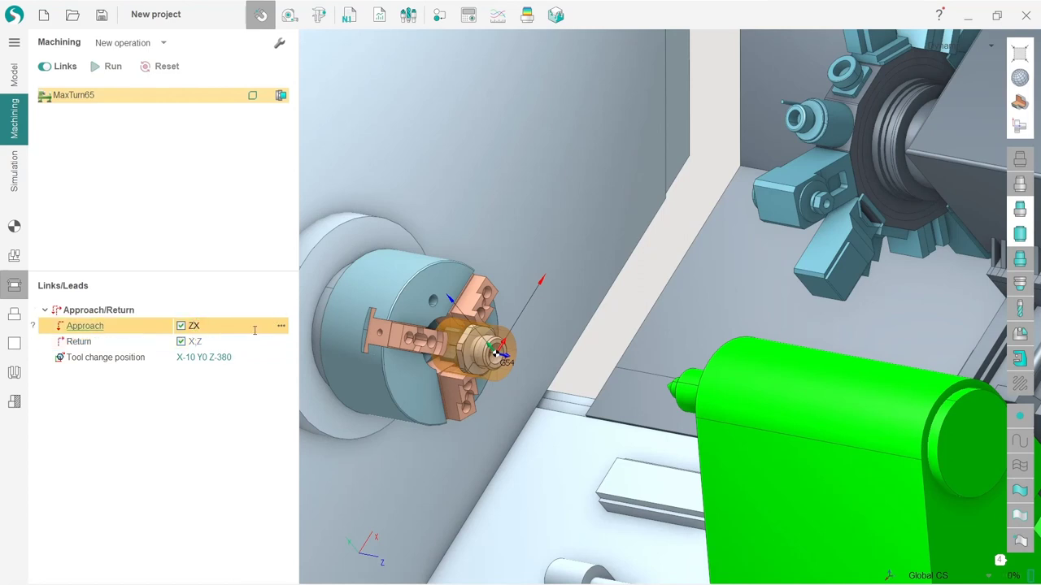
click(214, 342)
click(217, 326)
click(195, 327)
text(;)
click(239, 345)
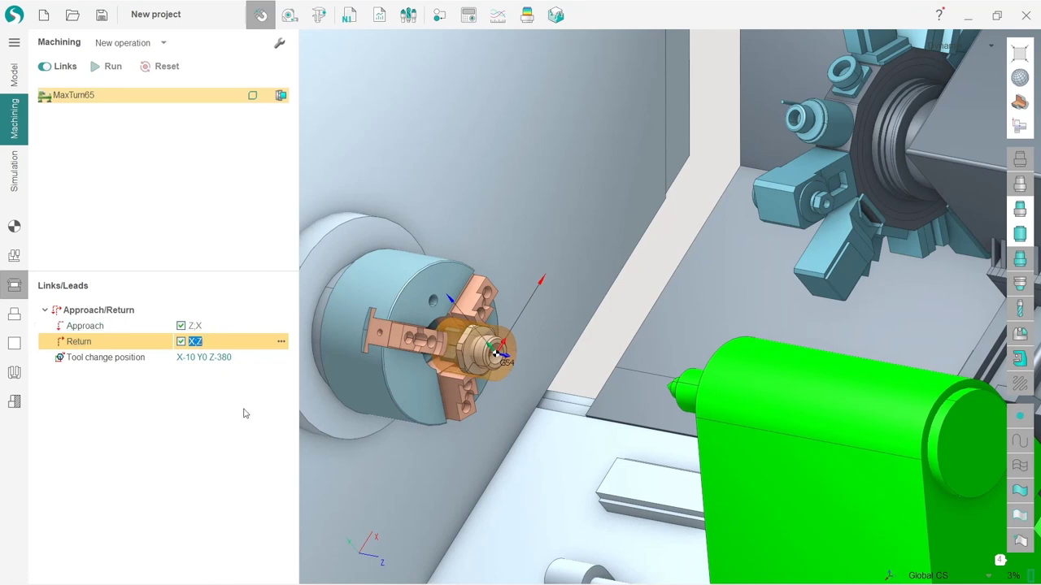
Open the tool change position value and examine the turret's location relative to the chuck and workpiece.
click(243, 355)
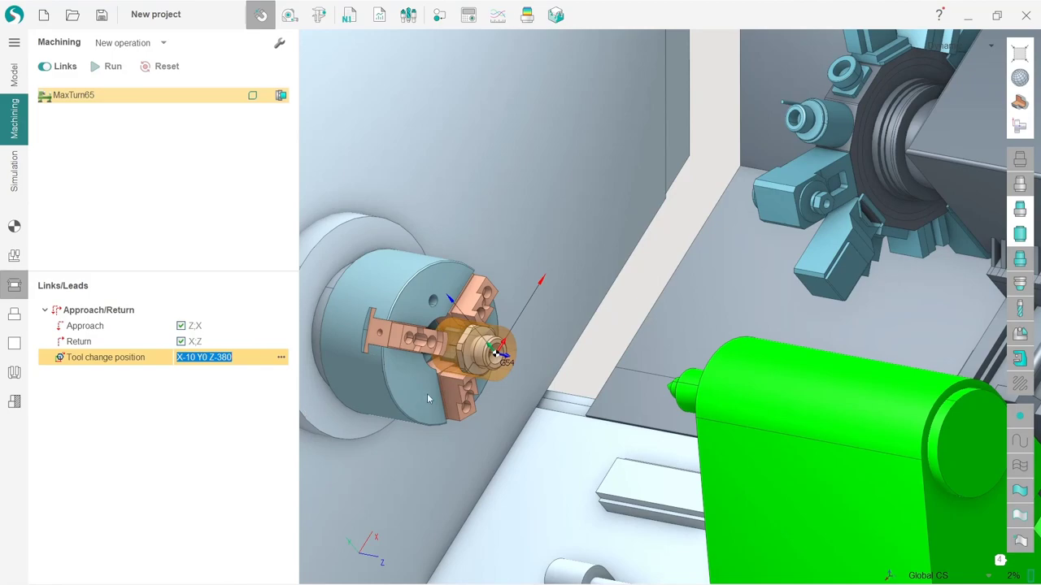
scroll(486, 335, down, 5)
scroll(486, 335, up, 4)
middle_drag(440, 365, 468, 348)
scroll(466, 346, down, 3)
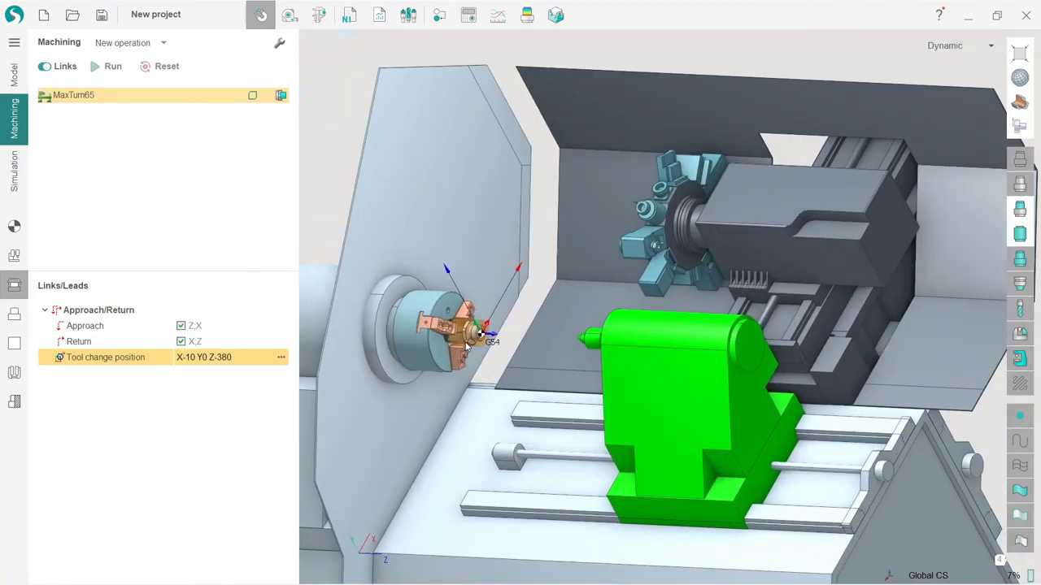
scroll(391, 284, up, 2)
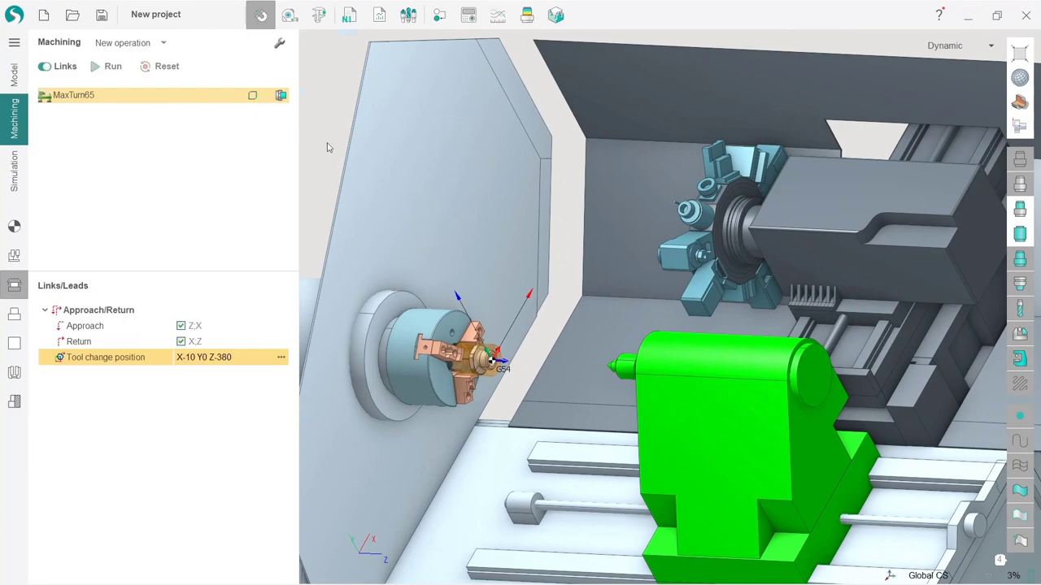